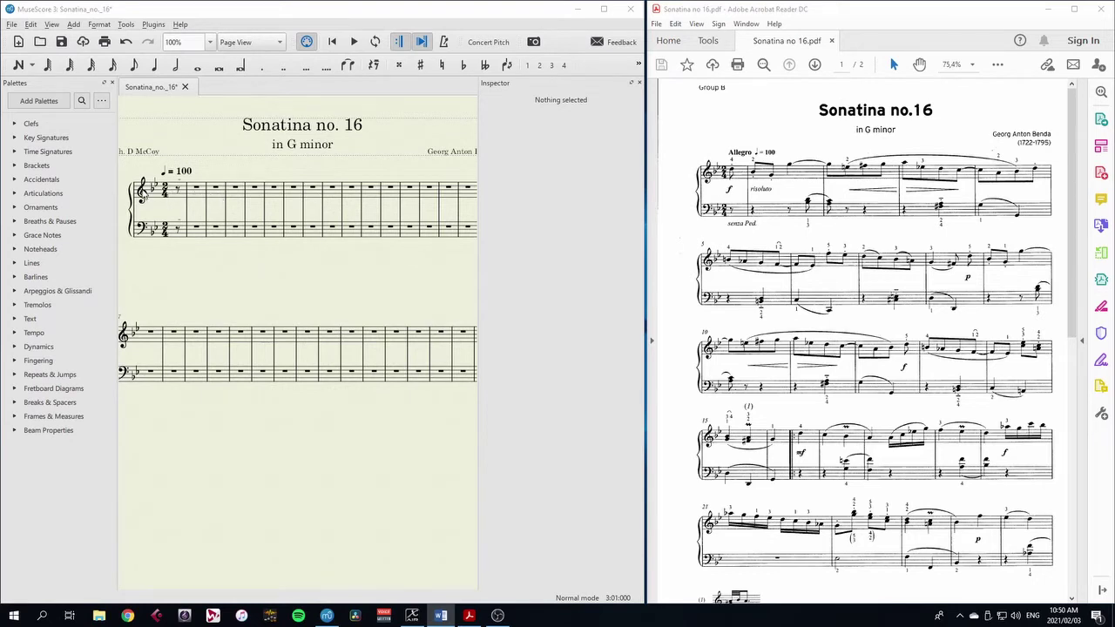
# Step: Bring the MuseScore score window into focus
pyautogui.moveTo(166, 279); pyautogui.dragTo(204, 279)
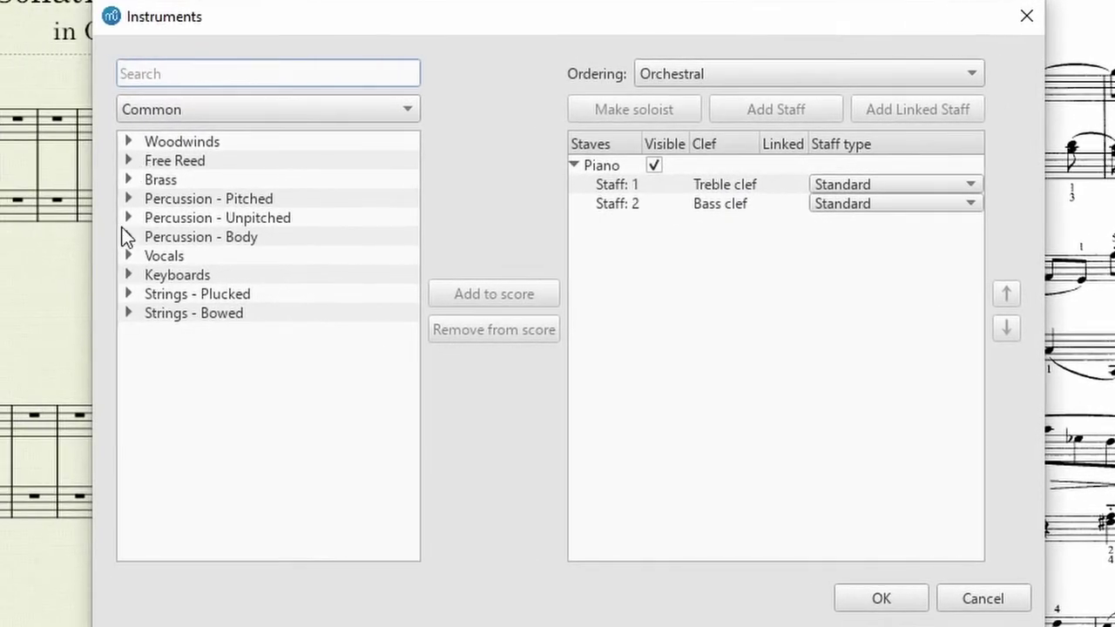
# Step: Add a second Piano from the Keyboards category and confirm the instrument list
pyautogui.click(129, 275)
pyautogui.doubleClick(181, 295)
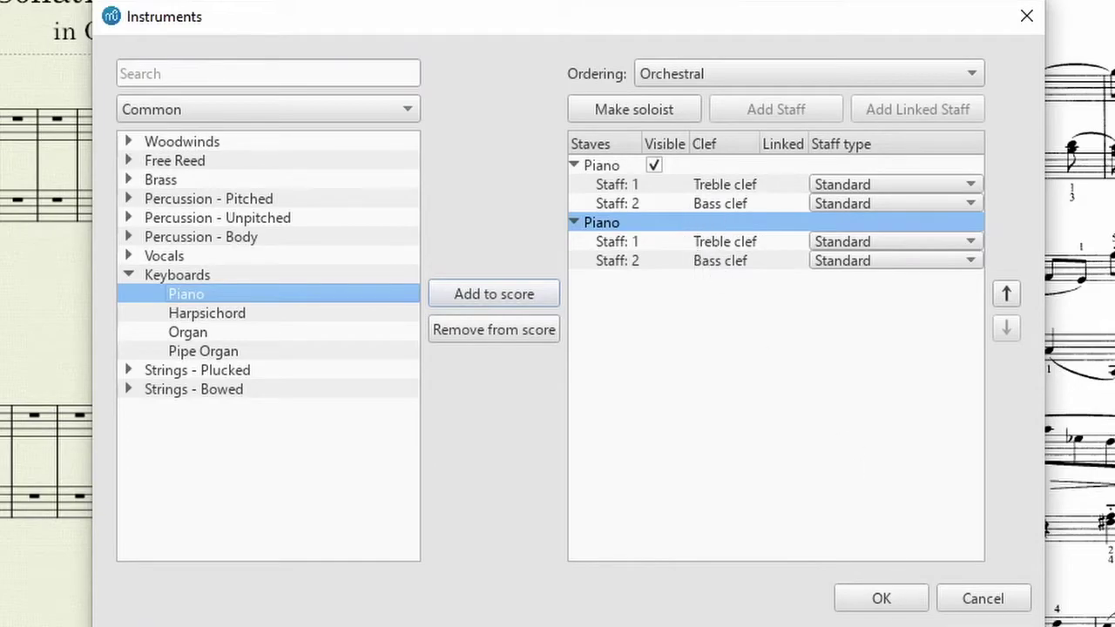
pyautogui.click(880, 598)
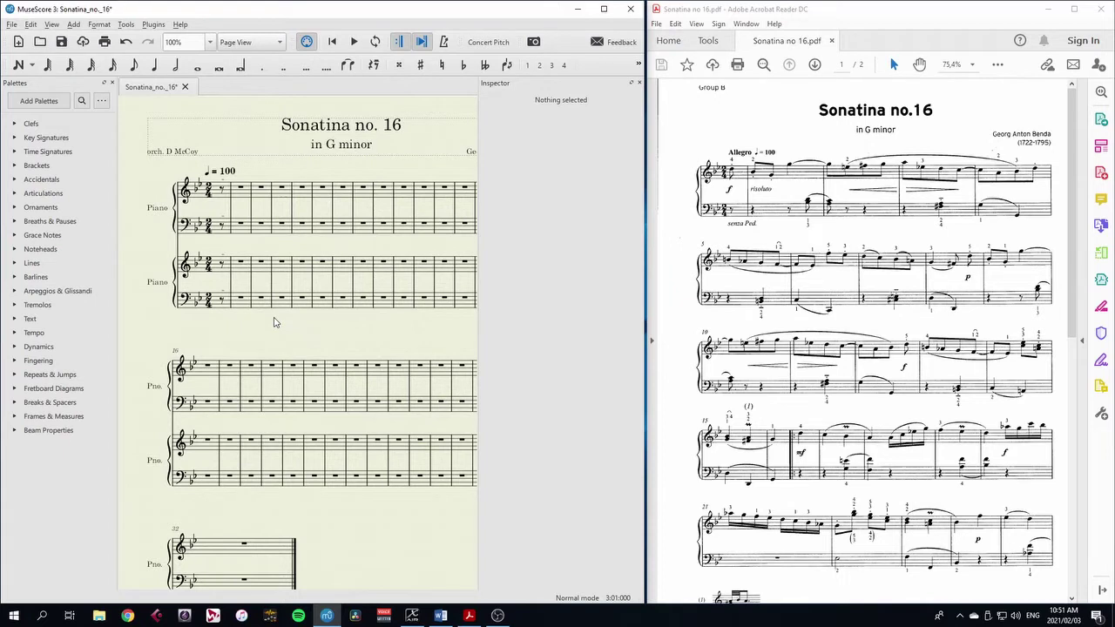
pyautogui.click(18, 66)
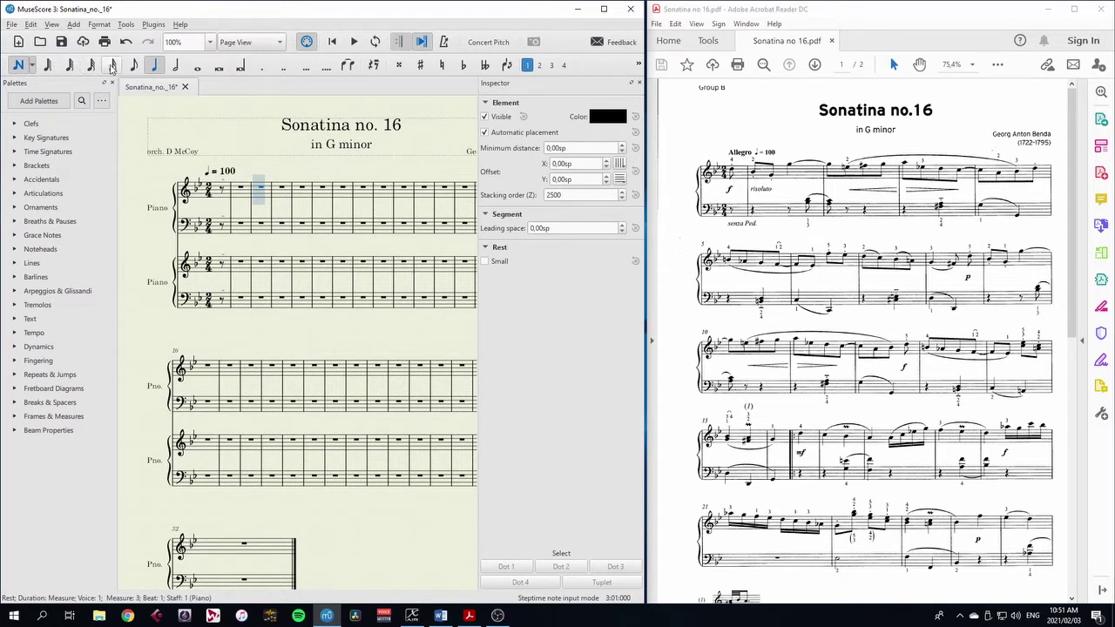
pyautogui.click(131, 68)
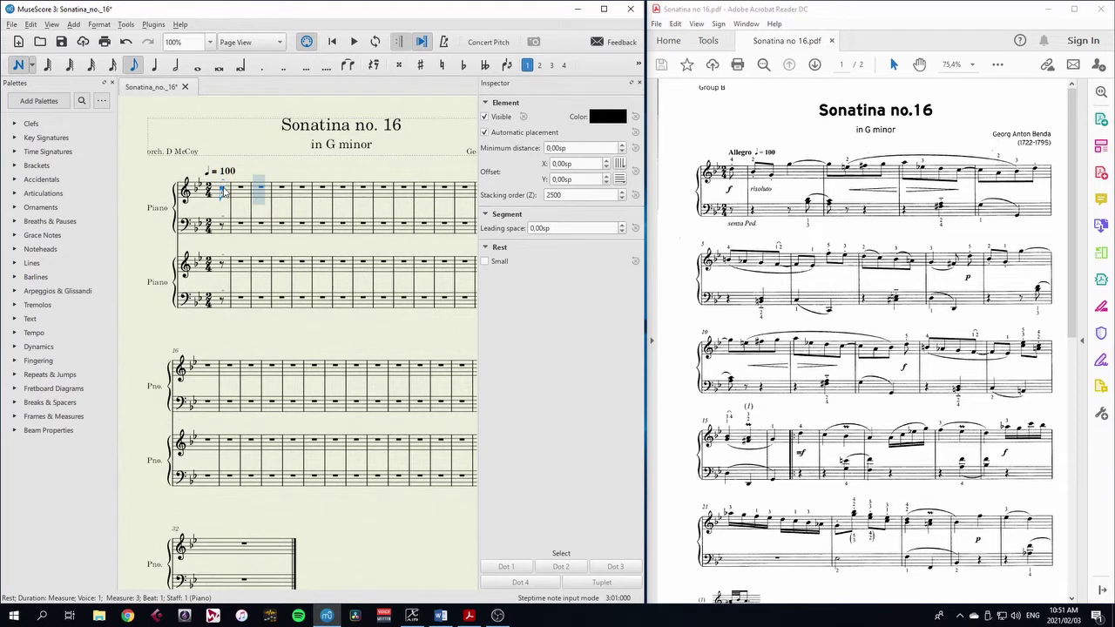
pyautogui.click(223, 187)
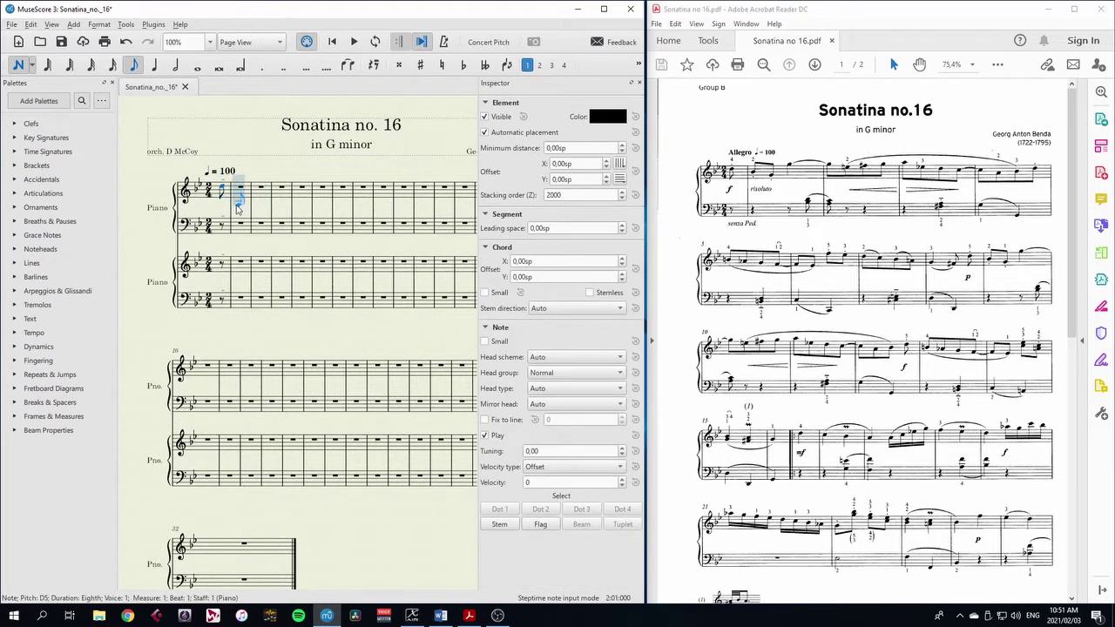
pyautogui.click(236, 194)
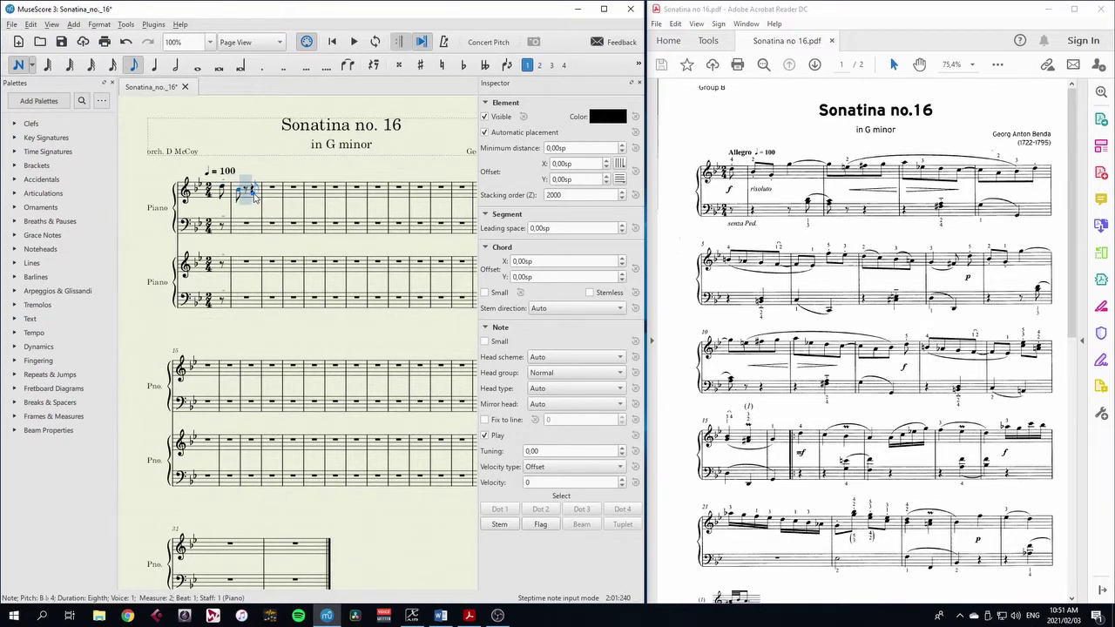
pyautogui.click(256, 197)
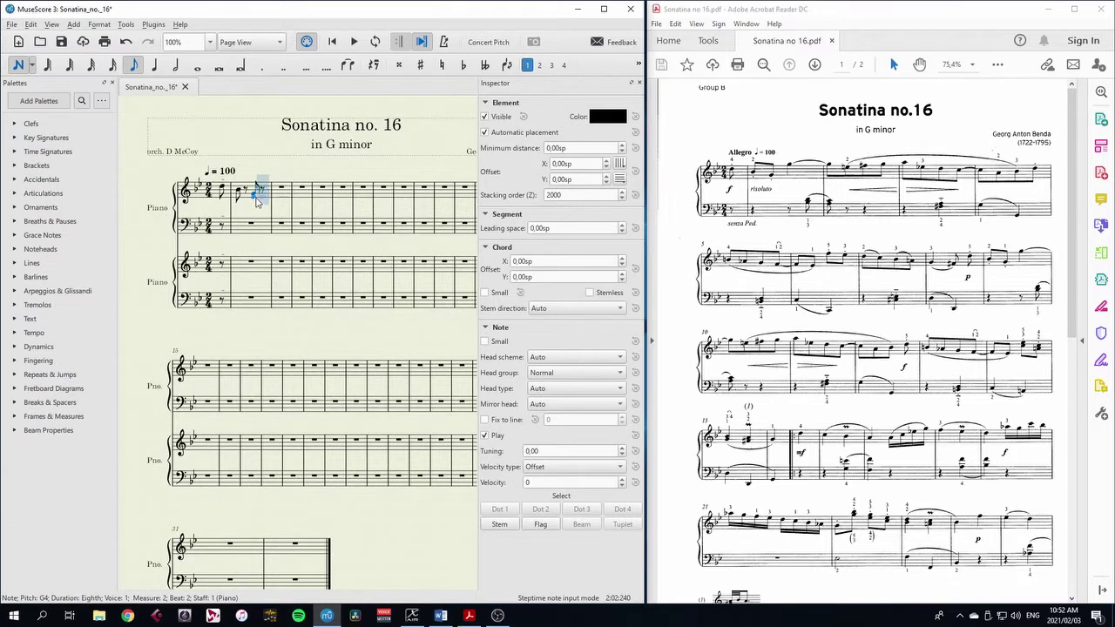
pyautogui.press('b')
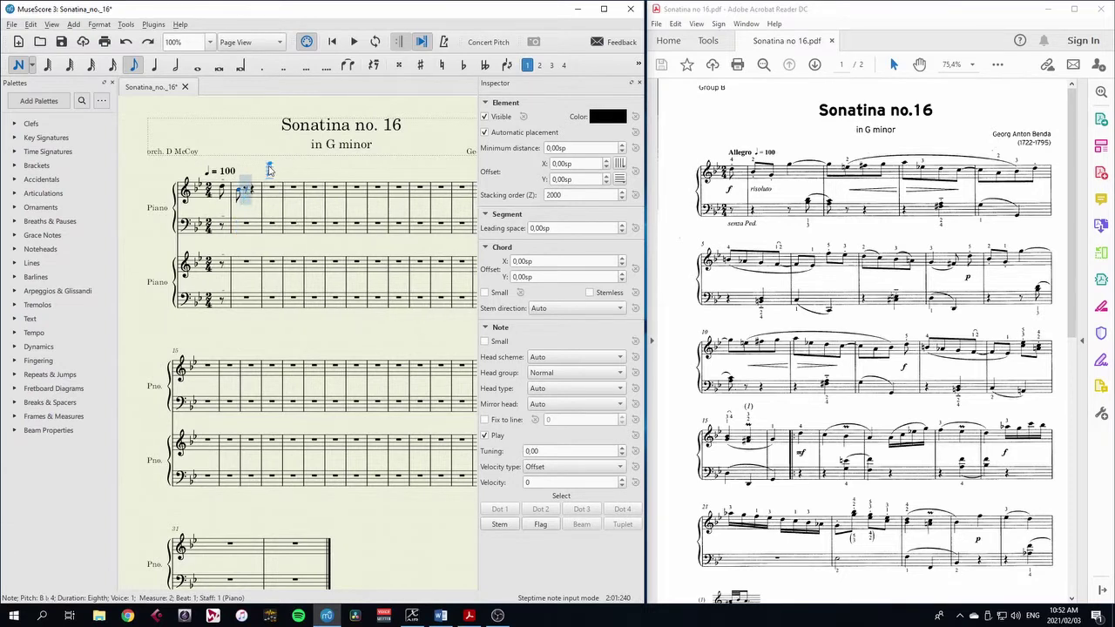
pyautogui.click(247, 198)
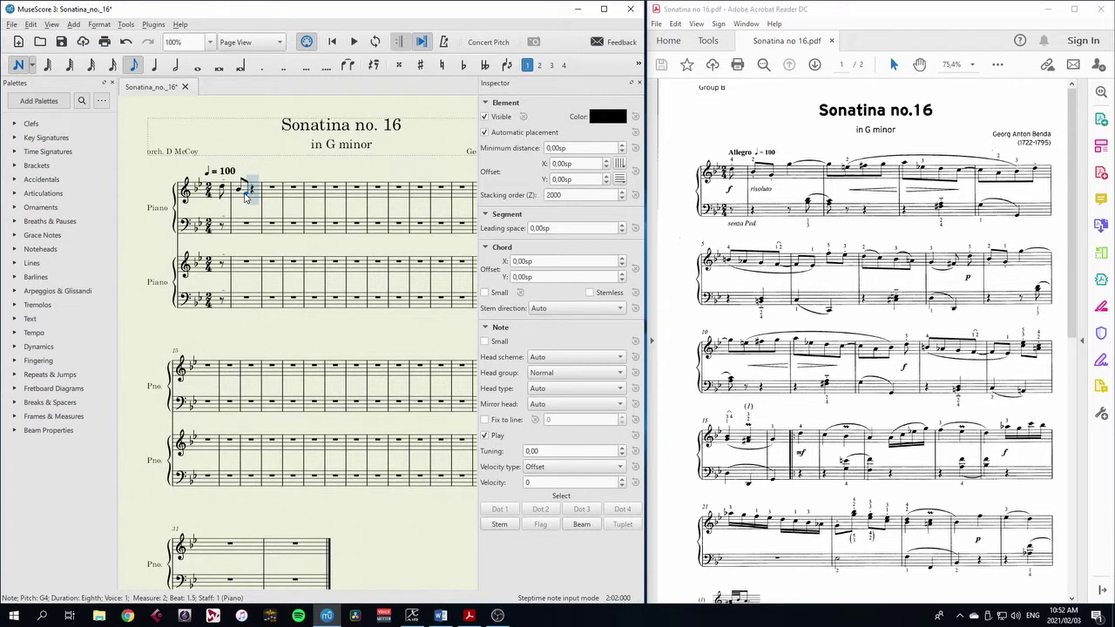
pyautogui.press('5')
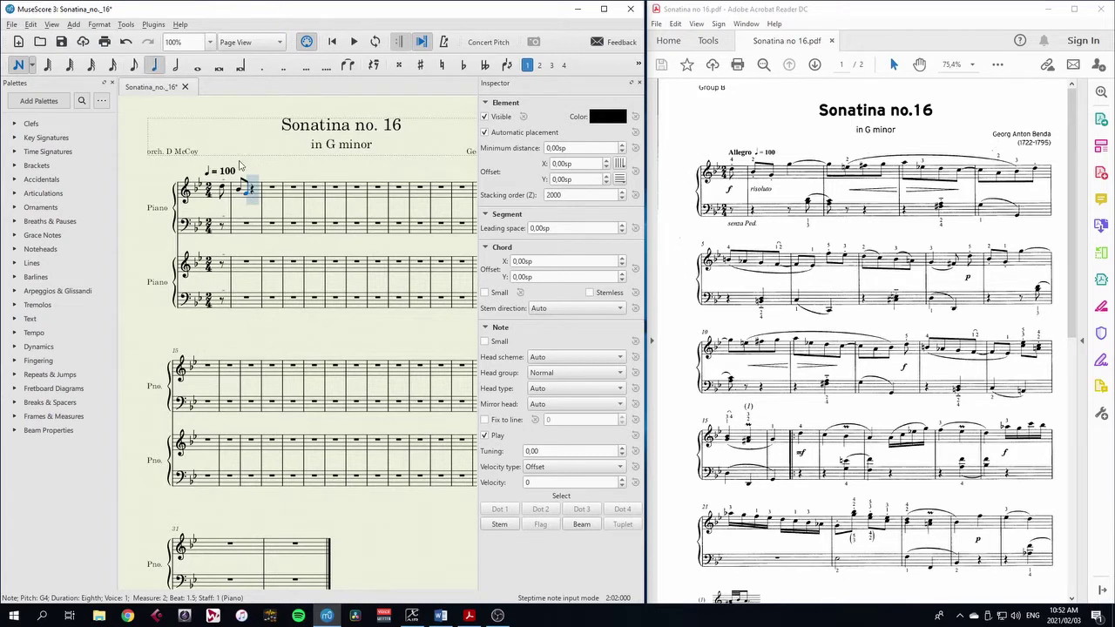
pyautogui.click(253, 180)
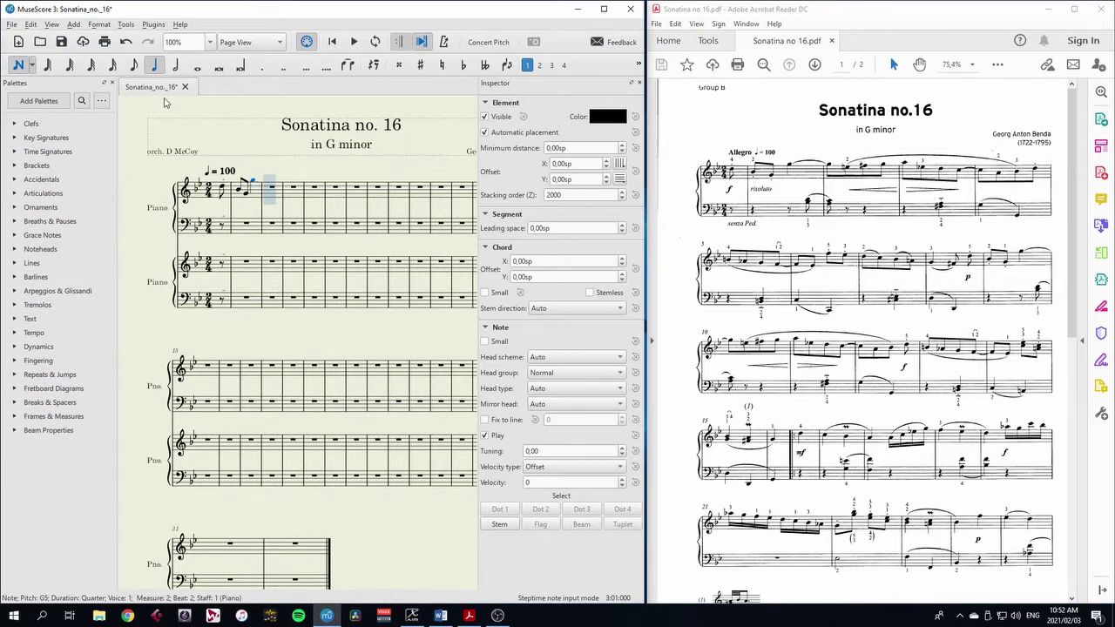
pyautogui.click(136, 68)
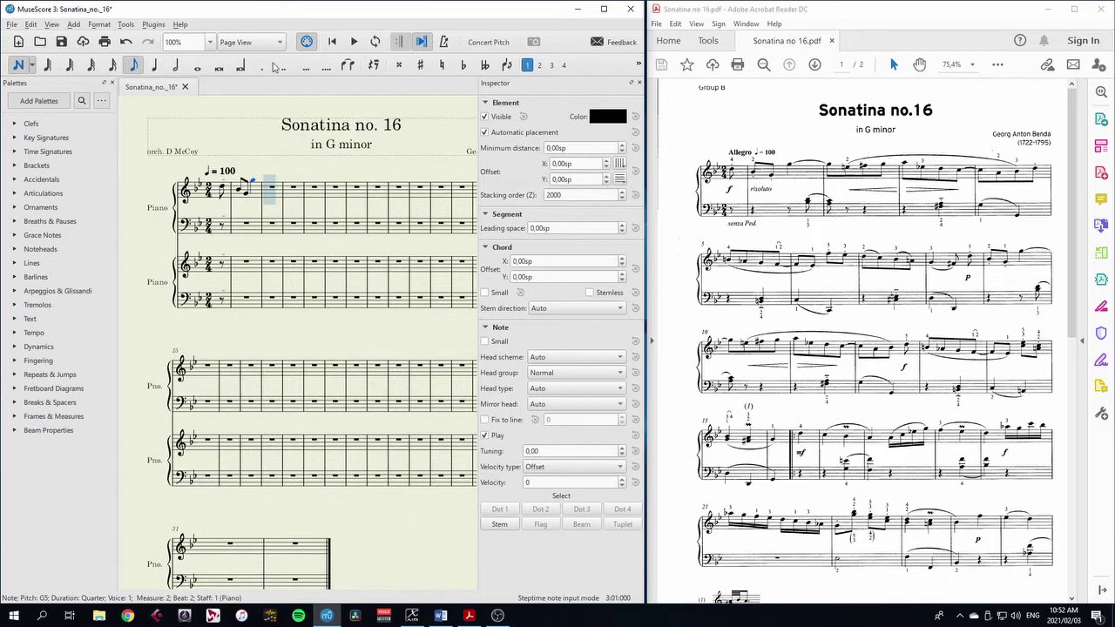
pyautogui.click(348, 66)
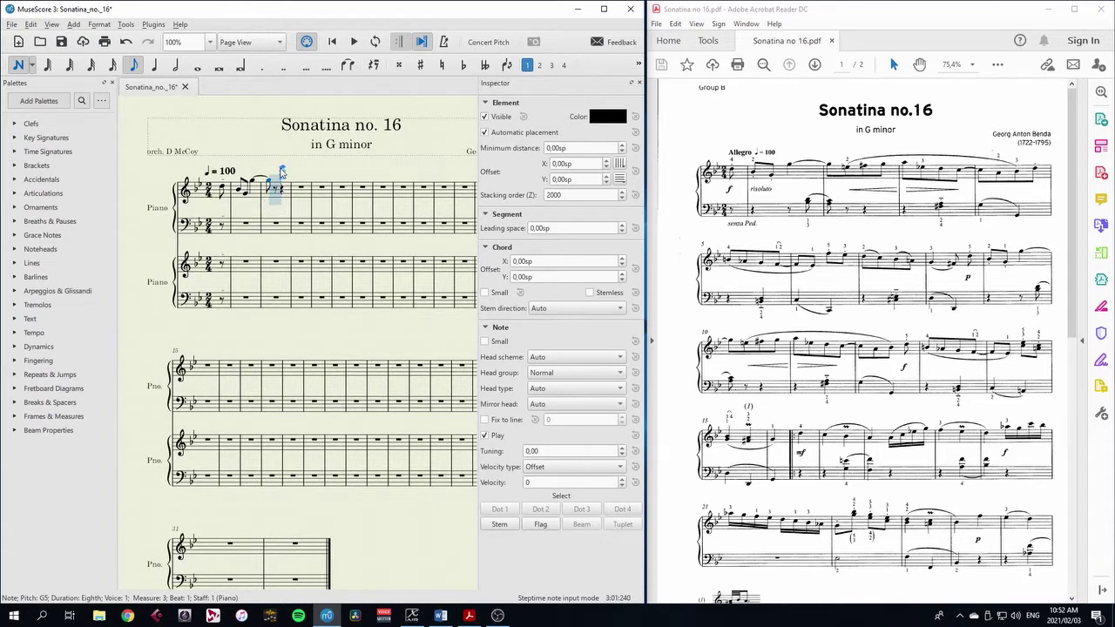
pyautogui.press('Escape')
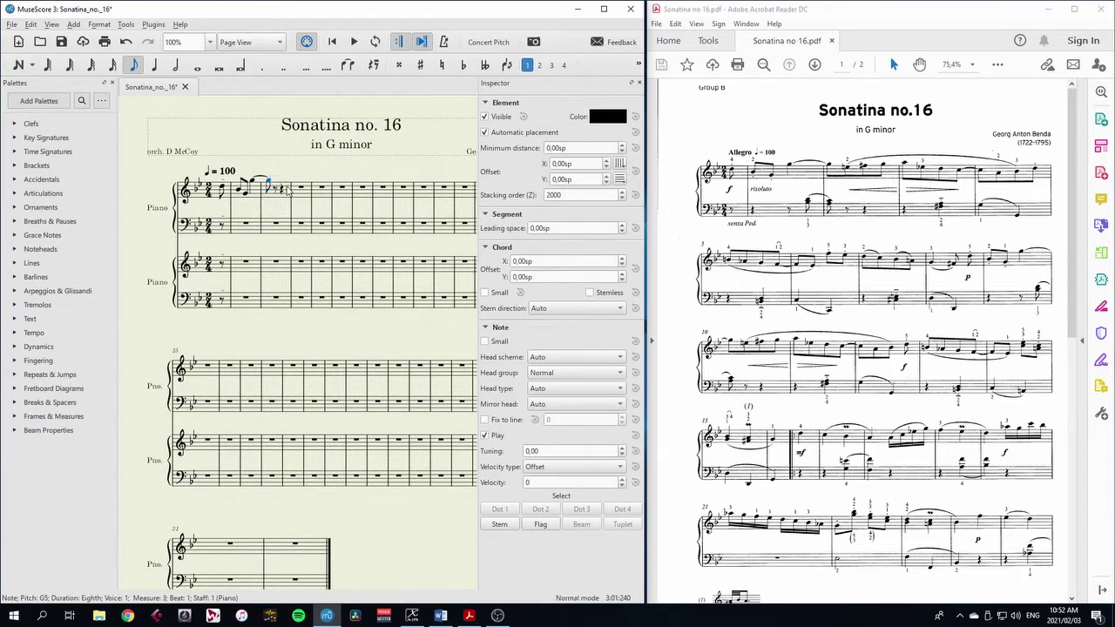
pyautogui.click(288, 192)
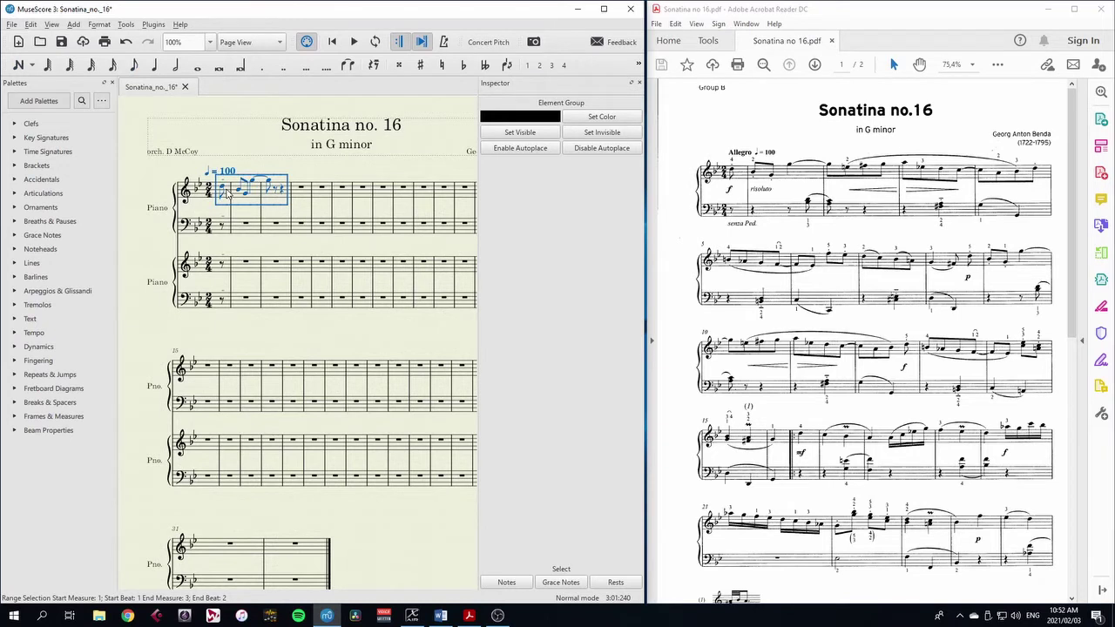
pyautogui.press('Delete')
pyautogui.press('Escape')
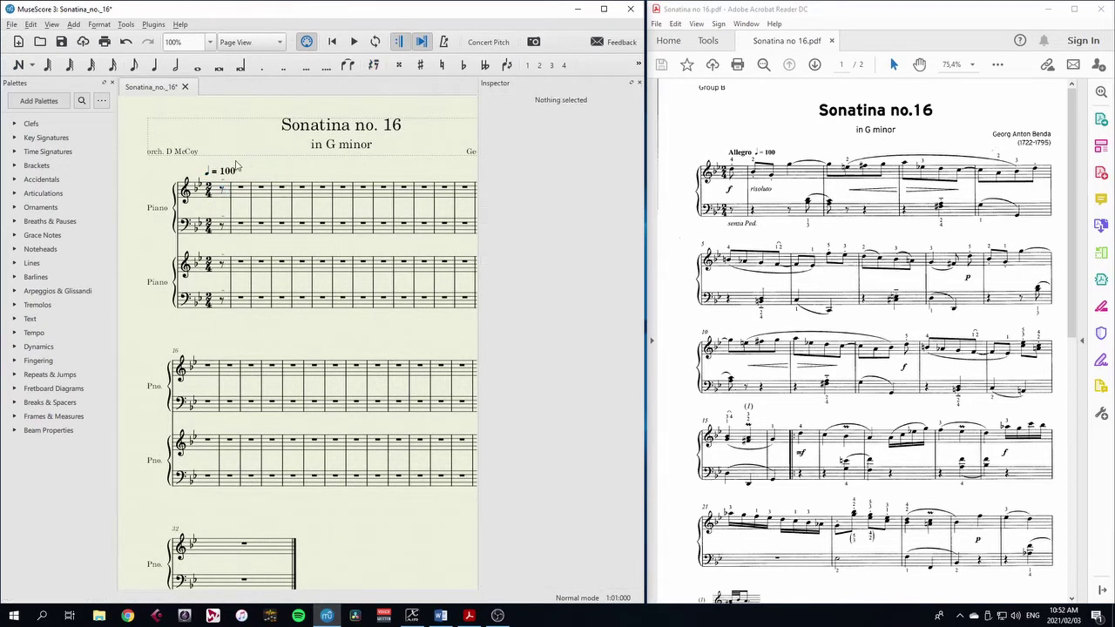
pyautogui.click(223, 192)
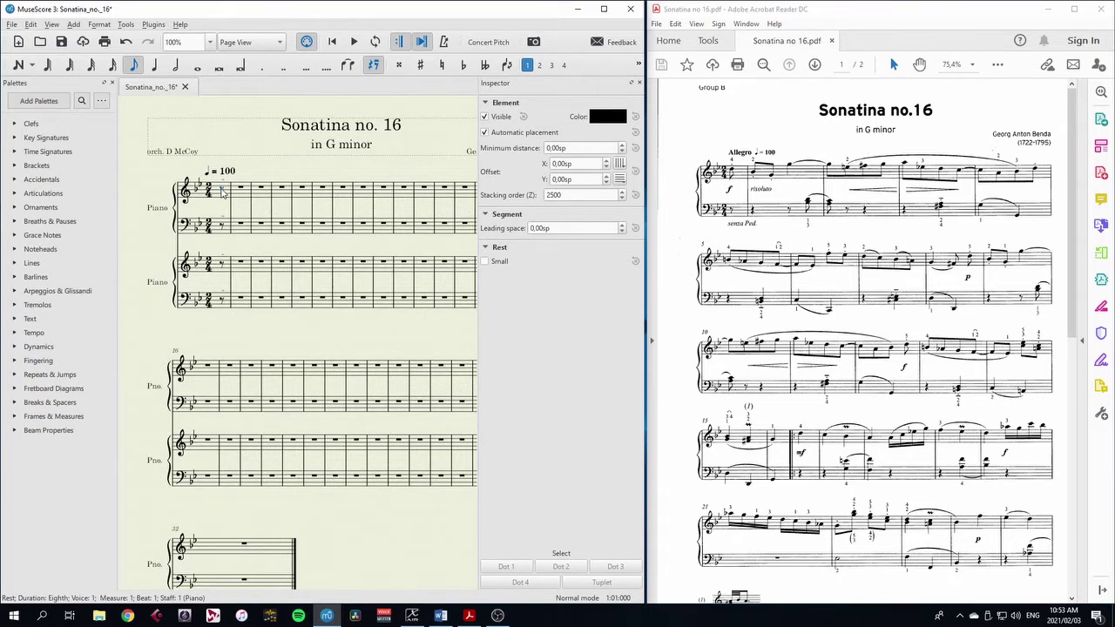
# Step: Enter D5, B♭4 and G4 eighths, then a G5 quarter tied to an eighth in measure 3
pyautogui.press('n')
pyautogui.click(222, 190)
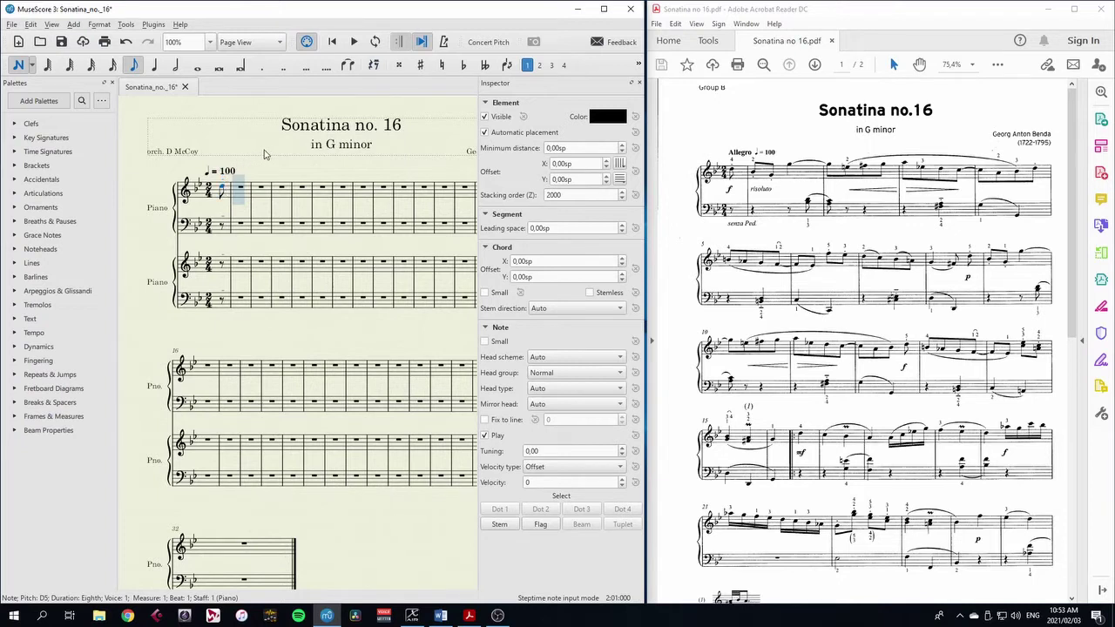
pyautogui.press('b')
pyautogui.press('g')
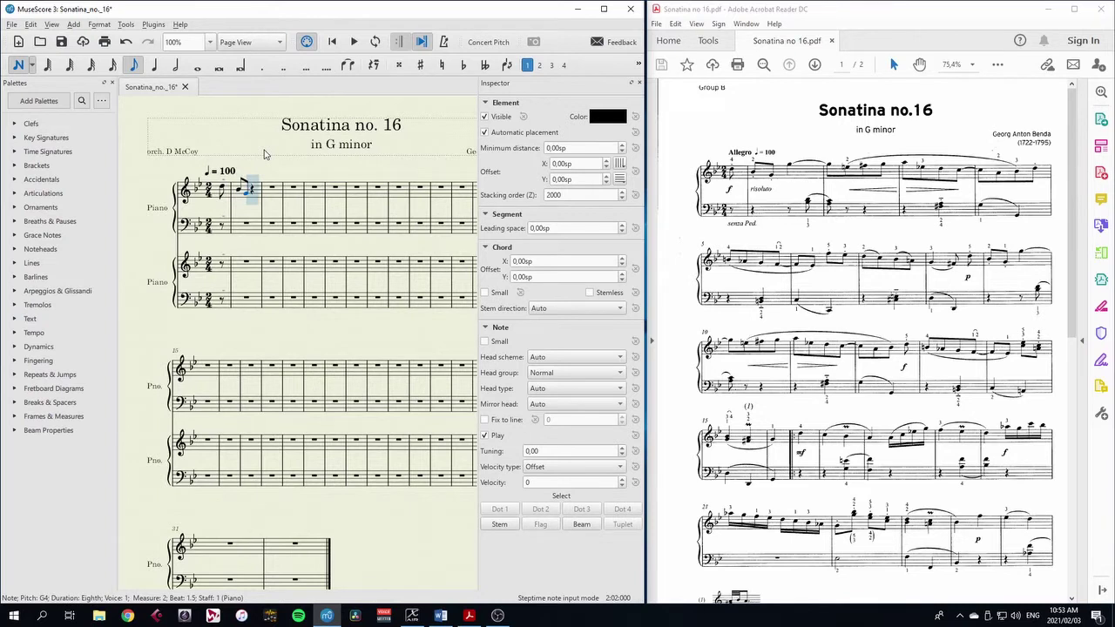
pyautogui.press('5')
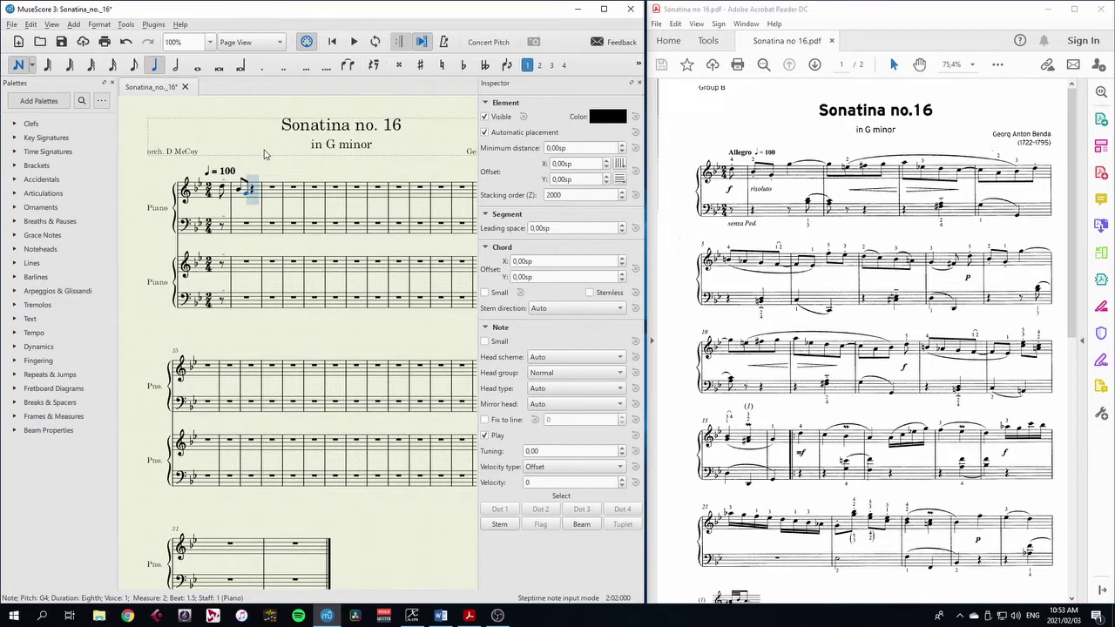
pyautogui.press('g')
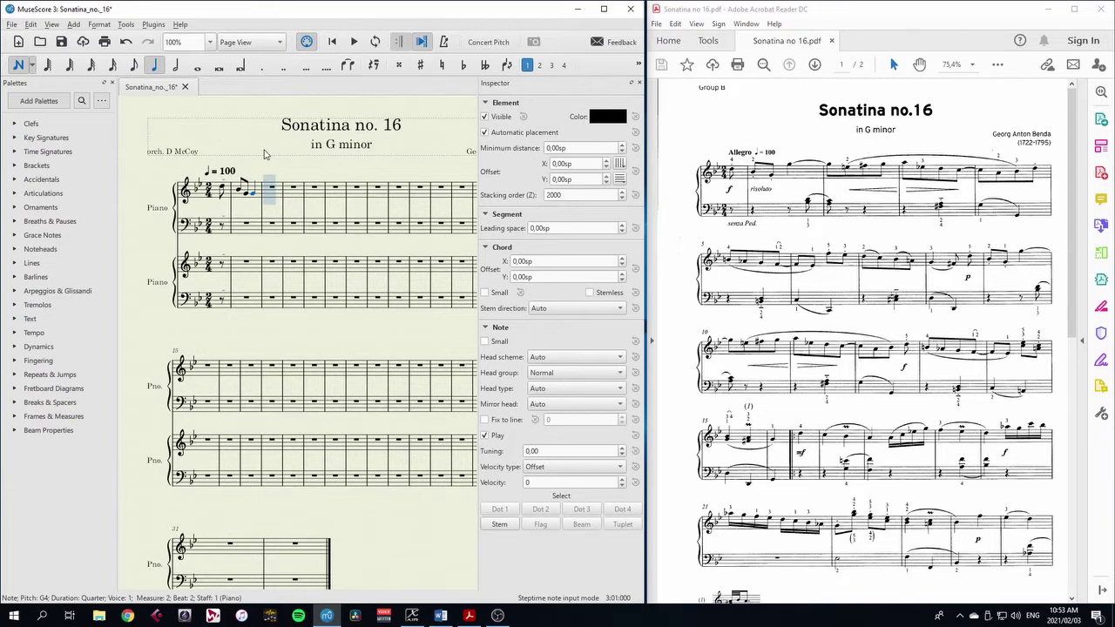
pyautogui.hotkey('ctrl', 'Up')
pyautogui.hotkey('ctrl', 'Down')
pyautogui.hotkey('ctrl', 'Up')
pyautogui.press('4')
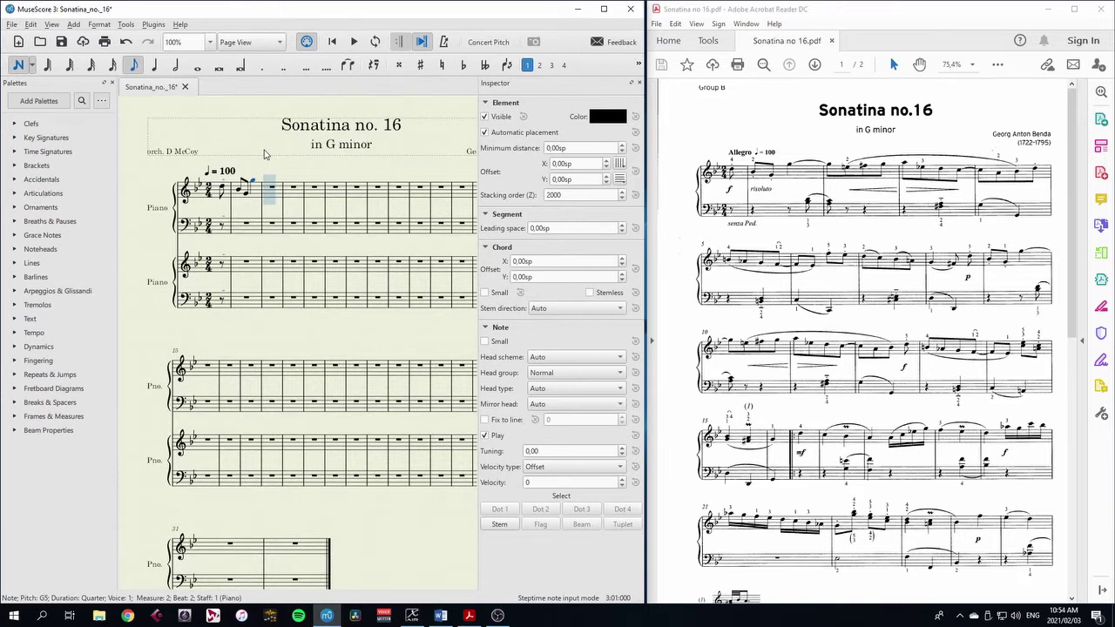
pyautogui.press('+')
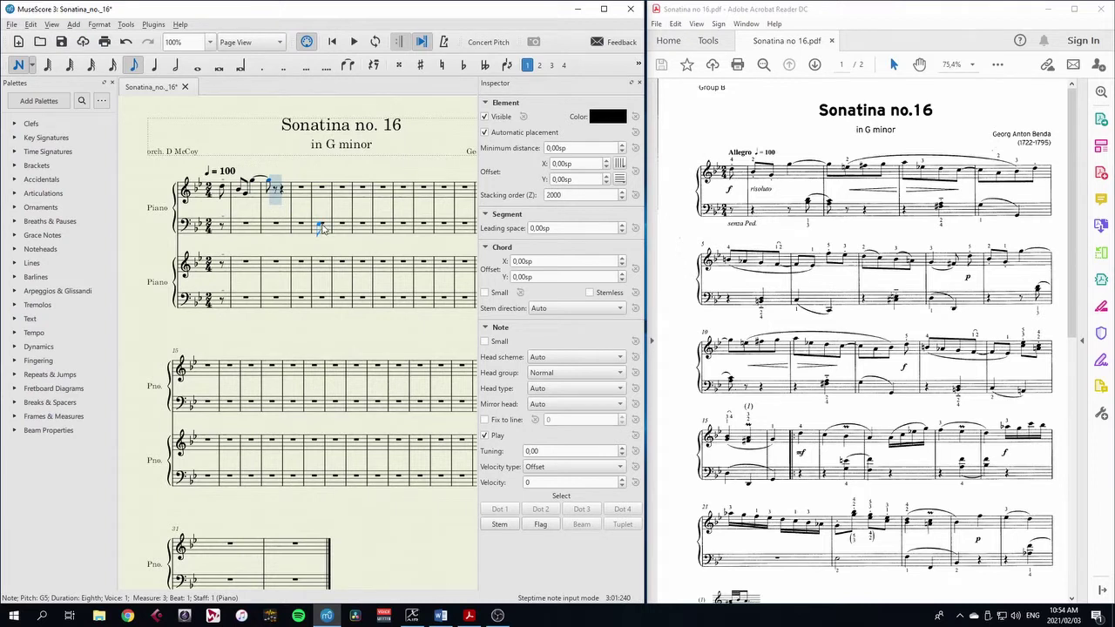
# Step: Continue measure 3 with E5, F#5 and G5 eighth notes
pyautogui.press('e')
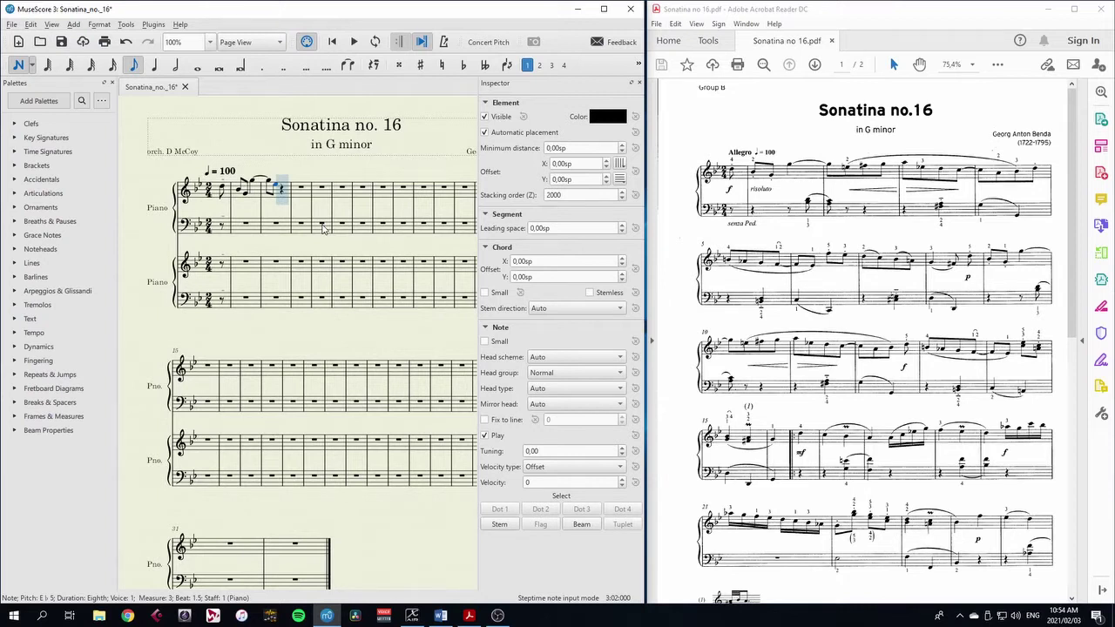
pyautogui.press('Up')
pyautogui.press('Up')
pyautogui.press('Down')
pyautogui.press('Down')
pyautogui.press('Up')
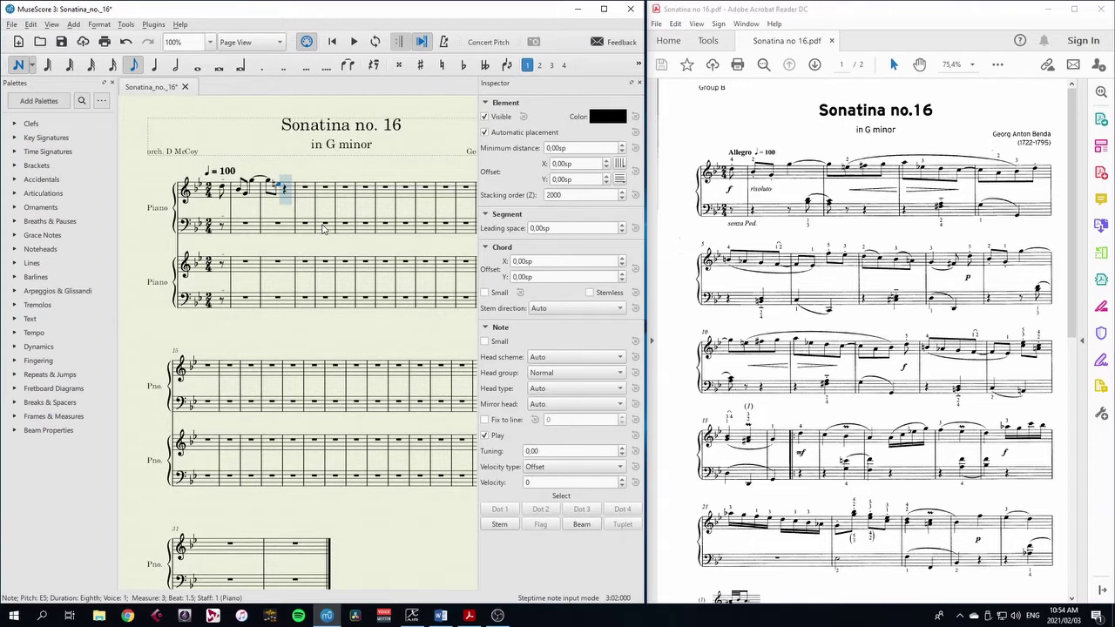
pyautogui.press('f')
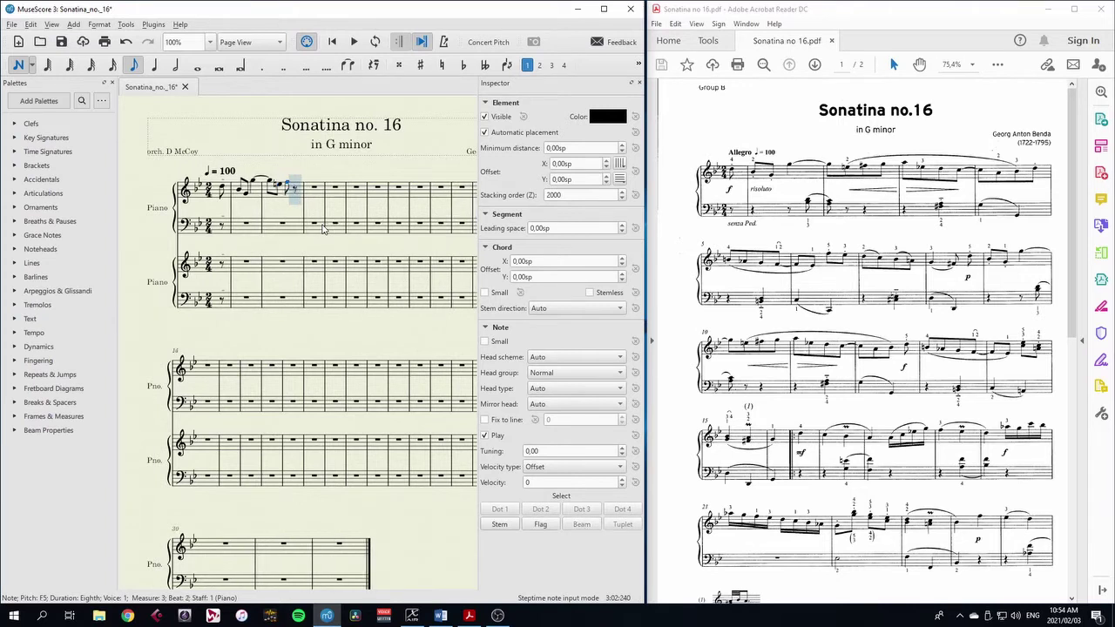
pyautogui.press('Up')
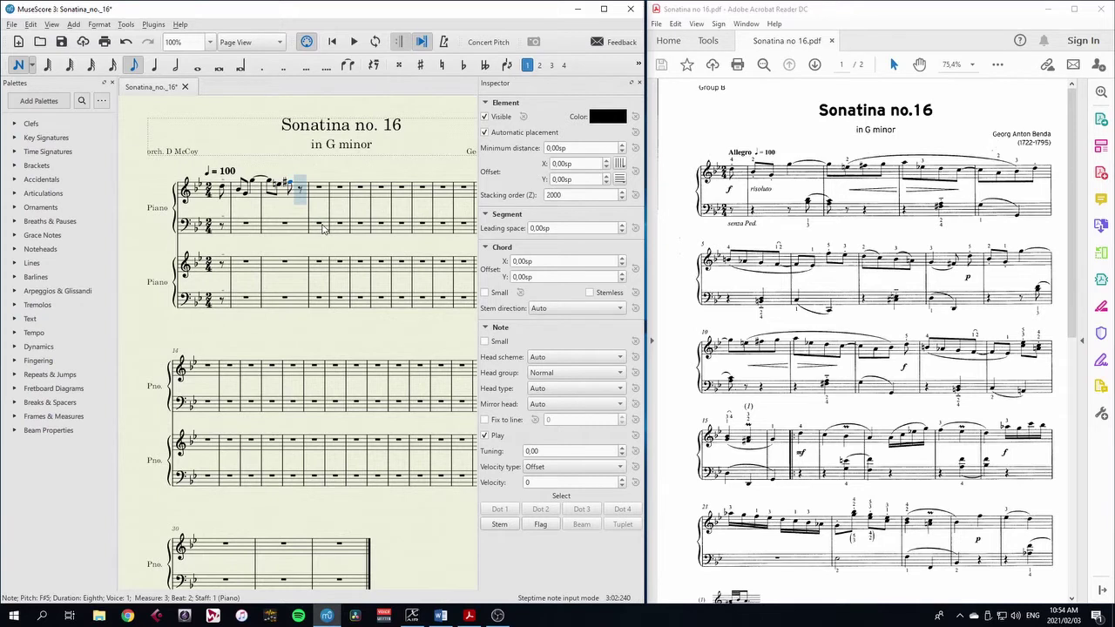
pyautogui.press('g')
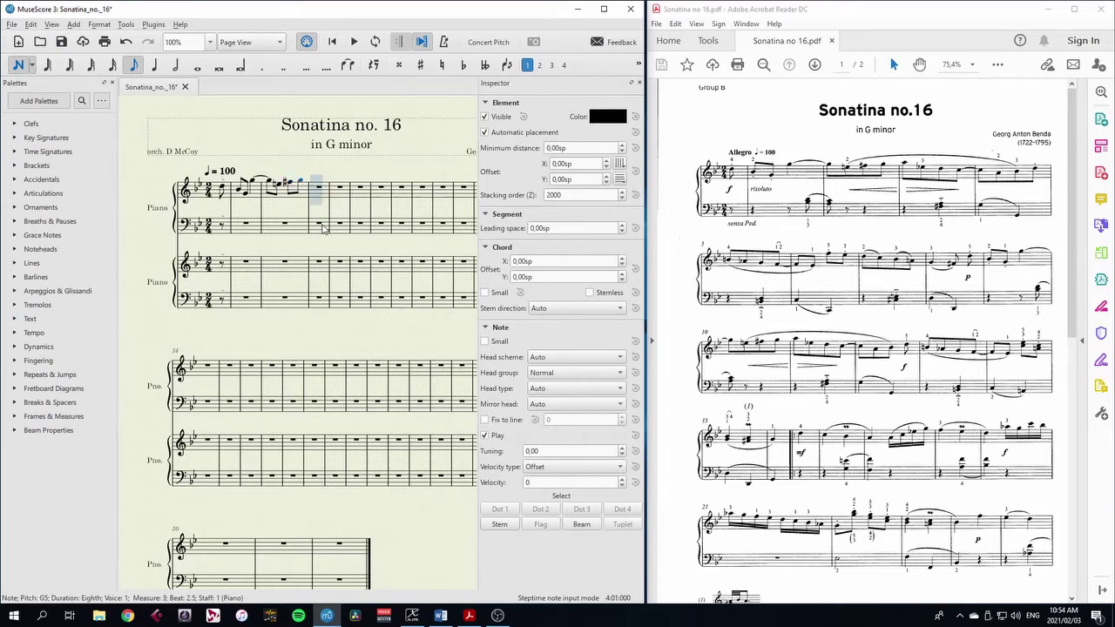
# Step: Enter eighths A5, E♭5, D5, C5 in measure 4, then C5, A4, B, D in measure 5
pyautogui.press('a')
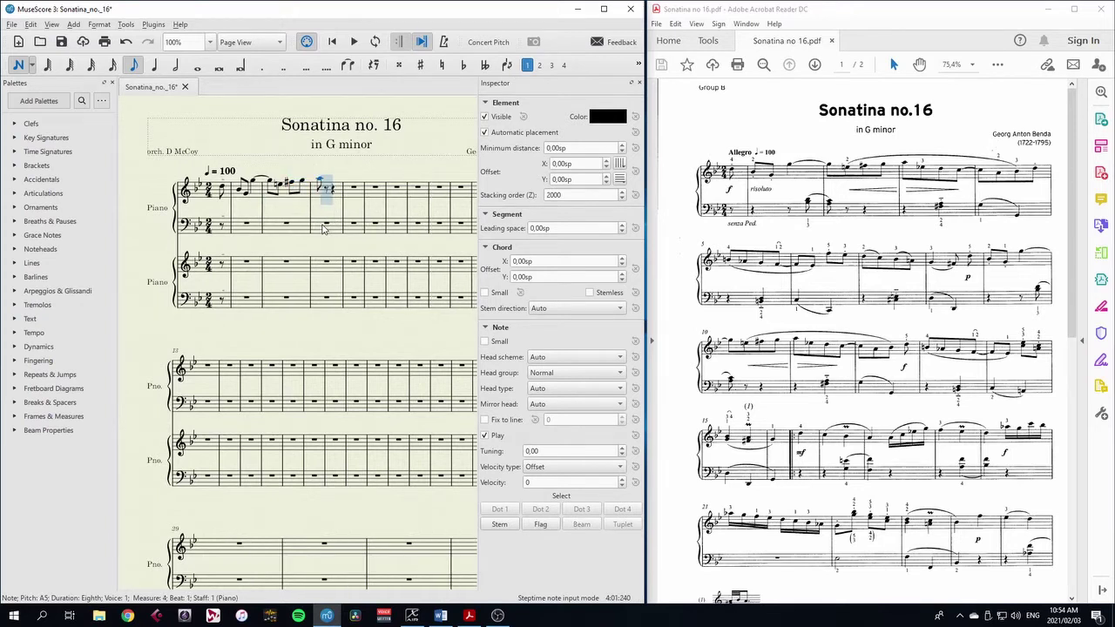
pyautogui.press('e')
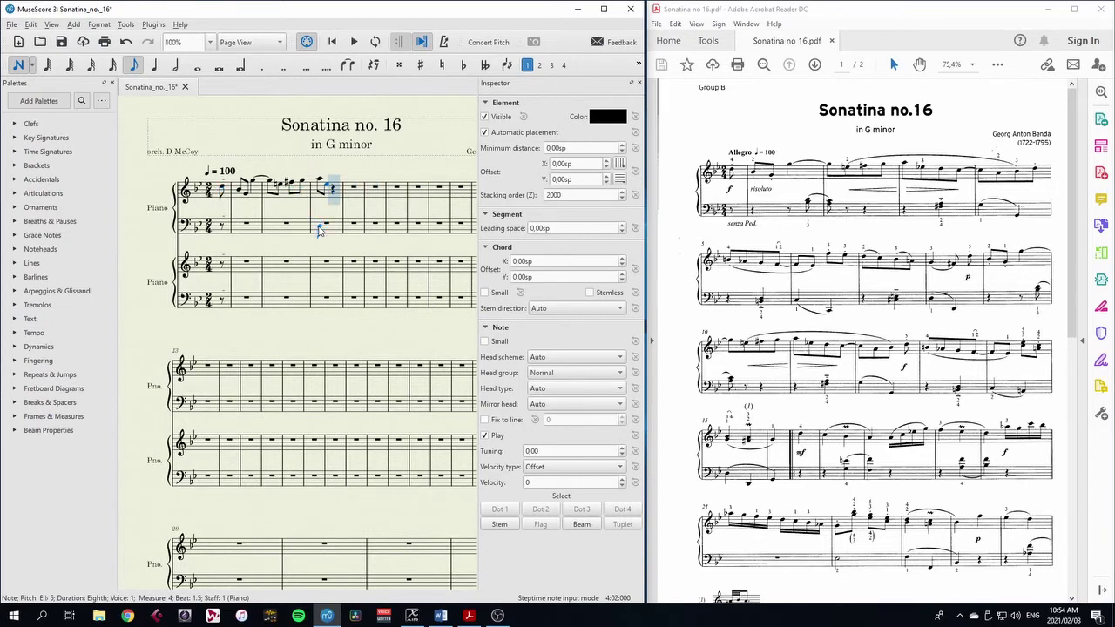
pyautogui.press('d')
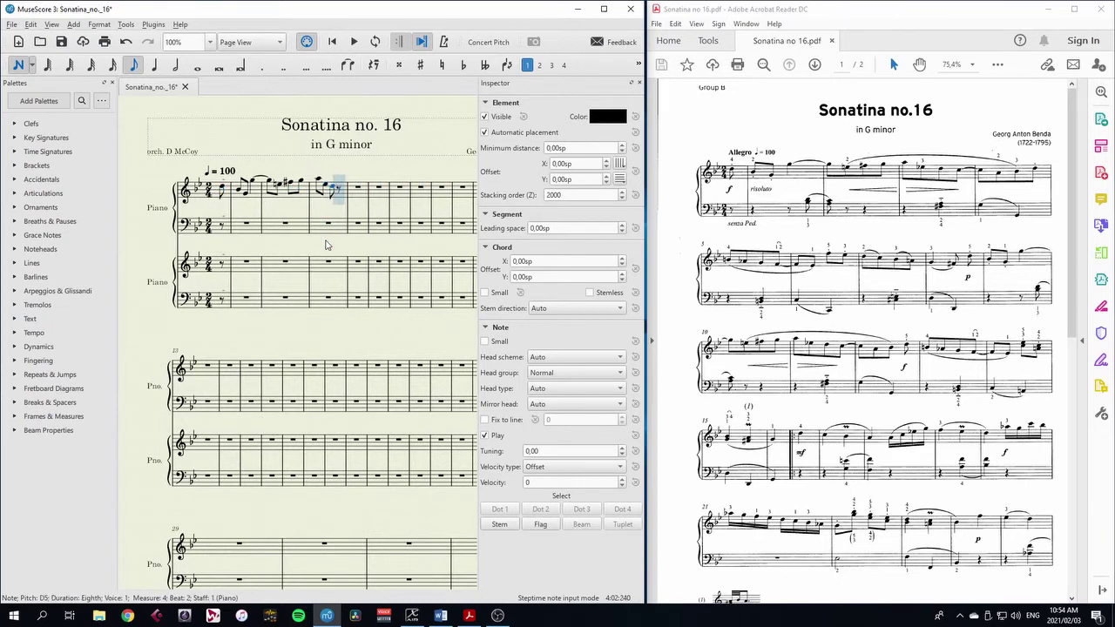
pyautogui.press('c')
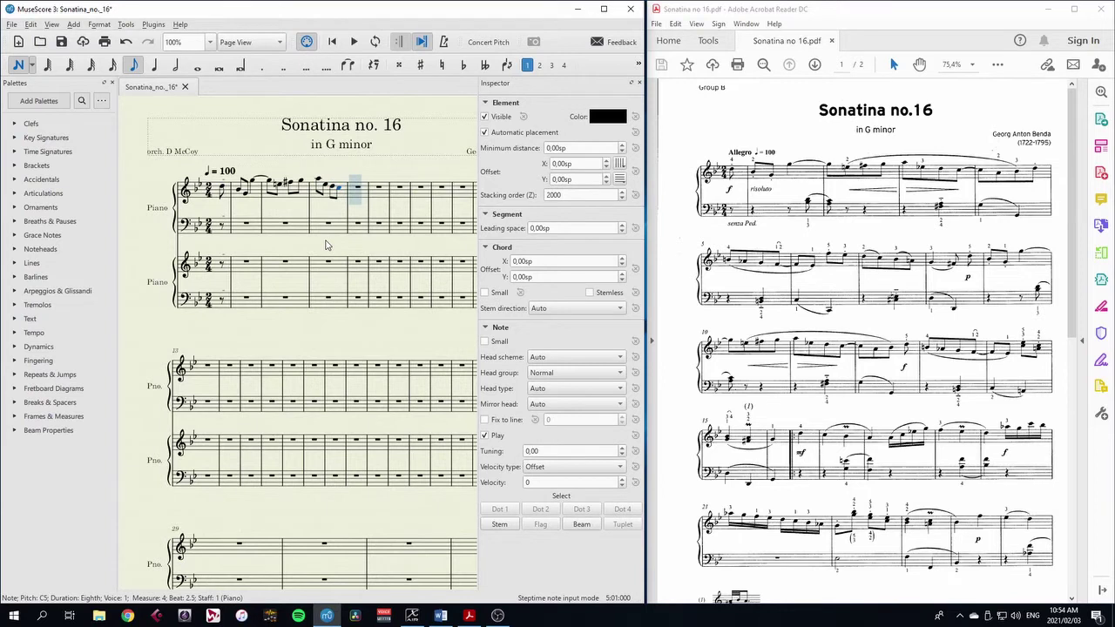
pyautogui.press('c')
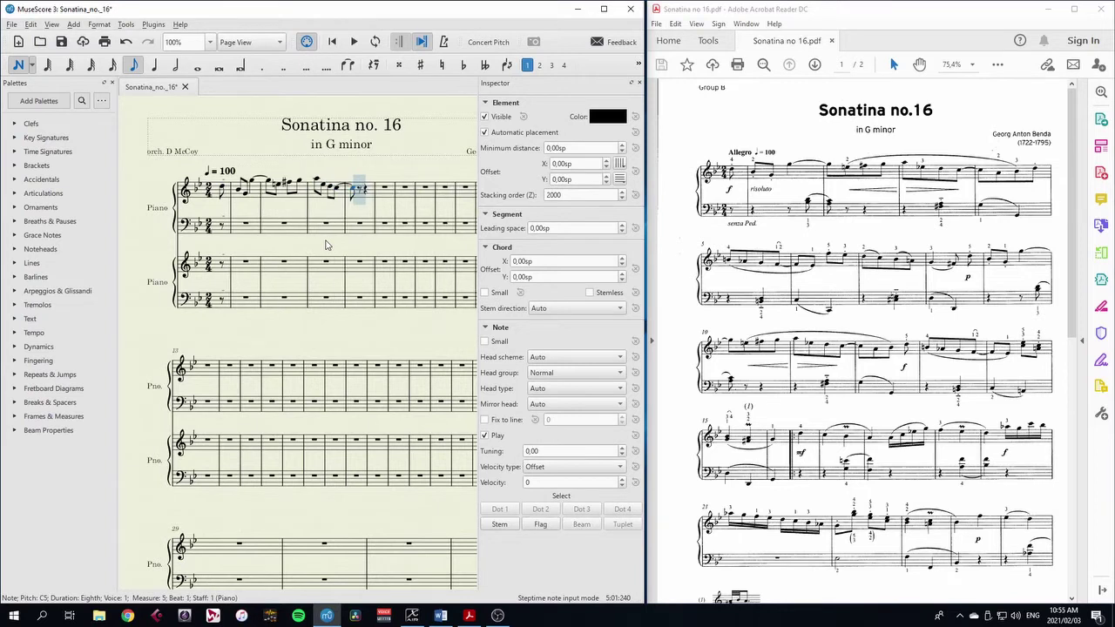
pyautogui.press('a')
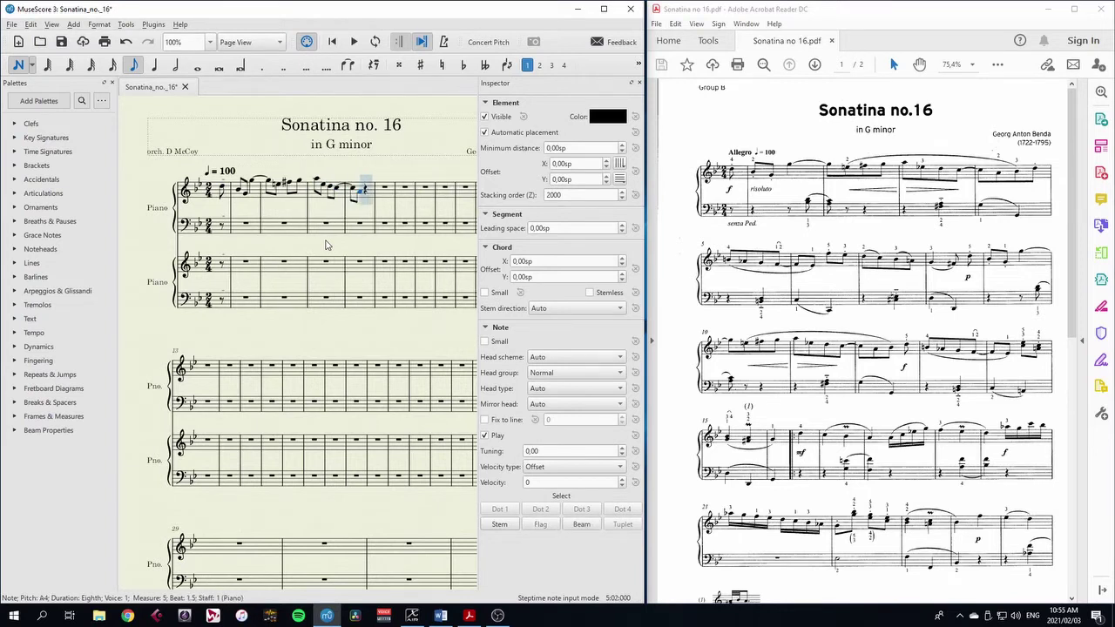
pyautogui.press('b')
pyautogui.press('d')
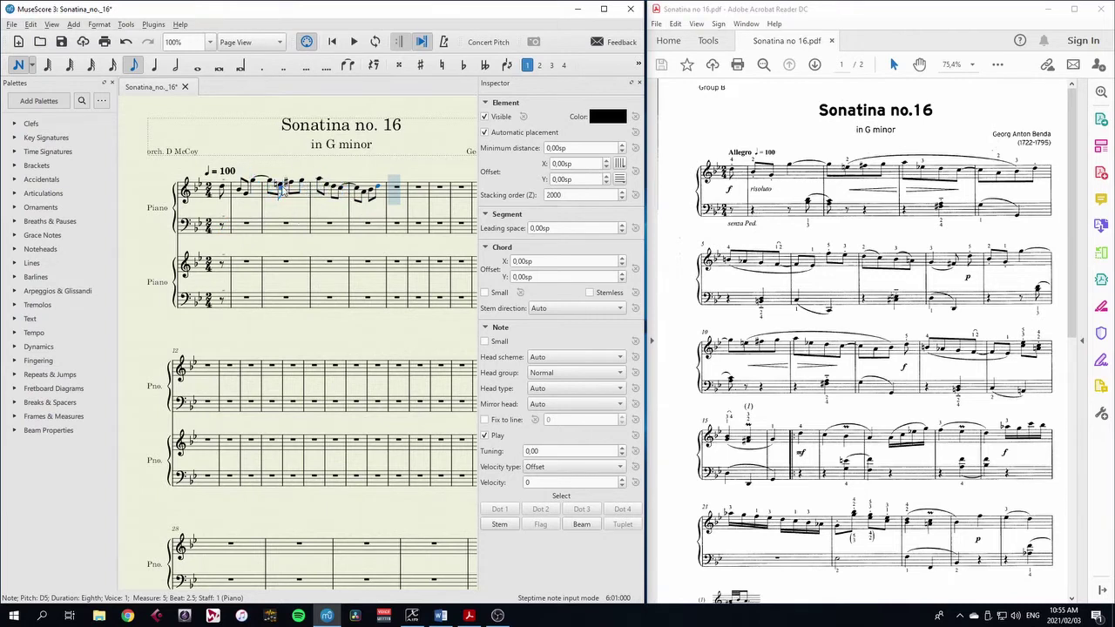
# Step: Correct the B♭4 and D5 melody notes with the mouse and leave note input
pyautogui.click(273, 194)
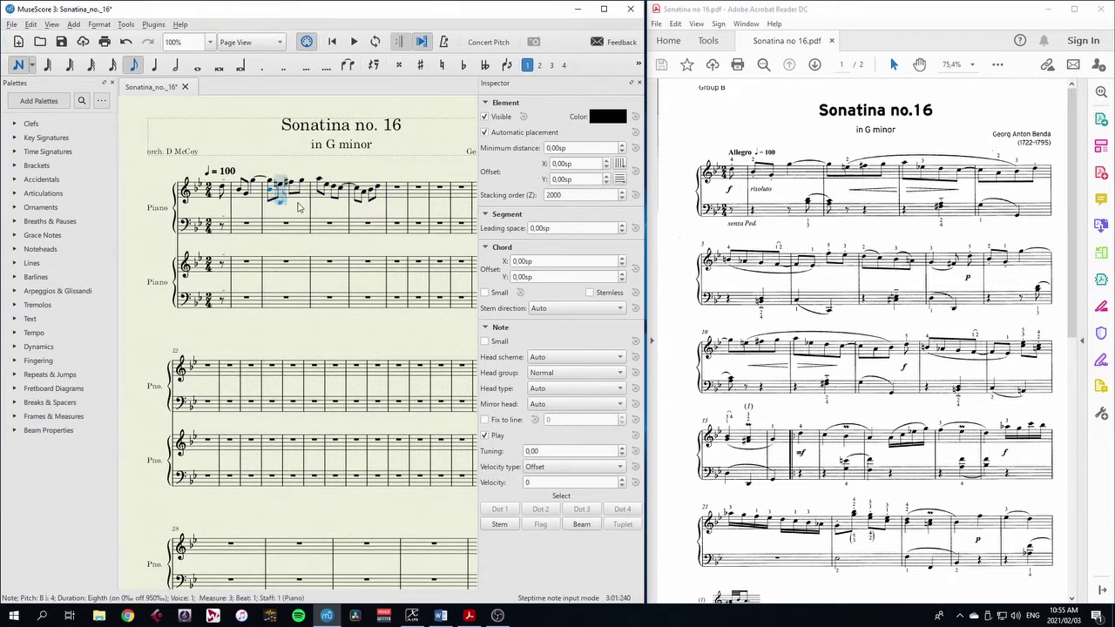
pyautogui.click(368, 201)
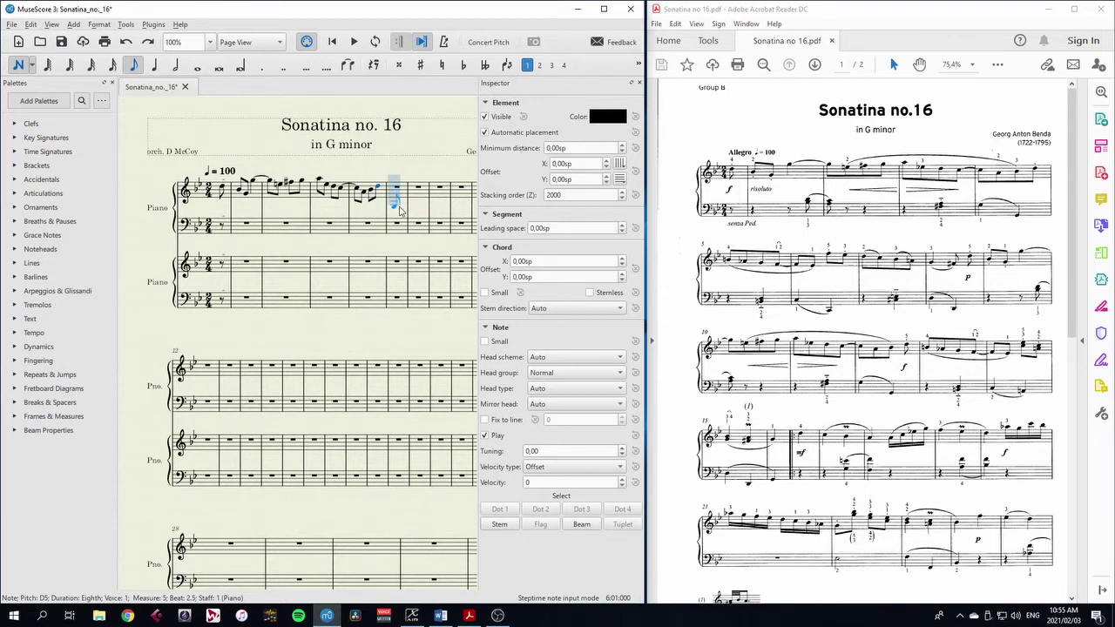
pyautogui.press('Escape')
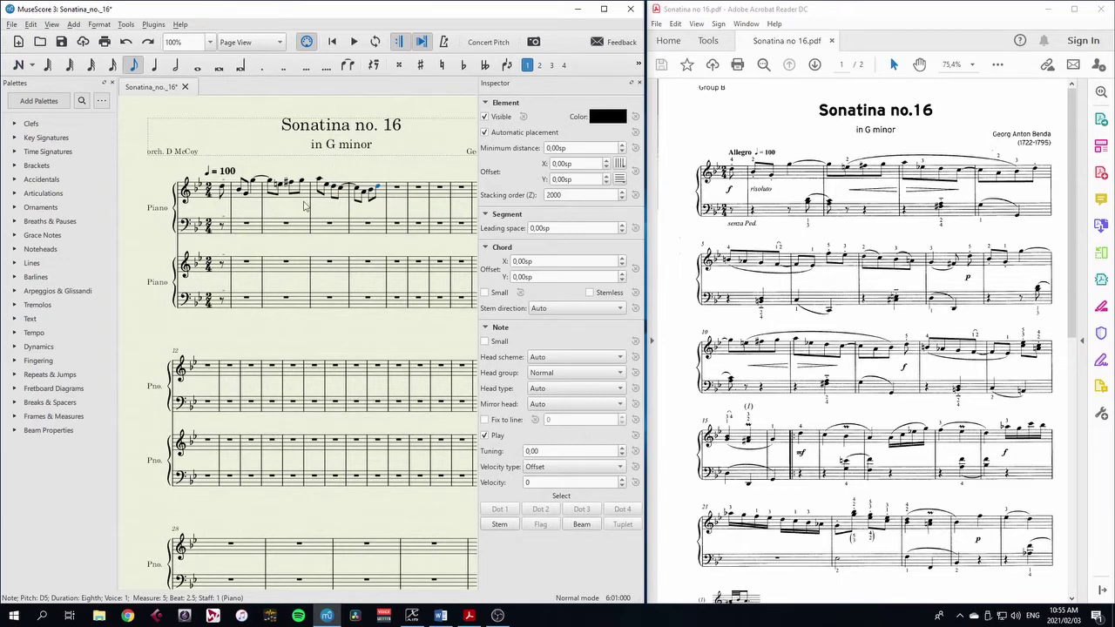
pyautogui.press('Escape')
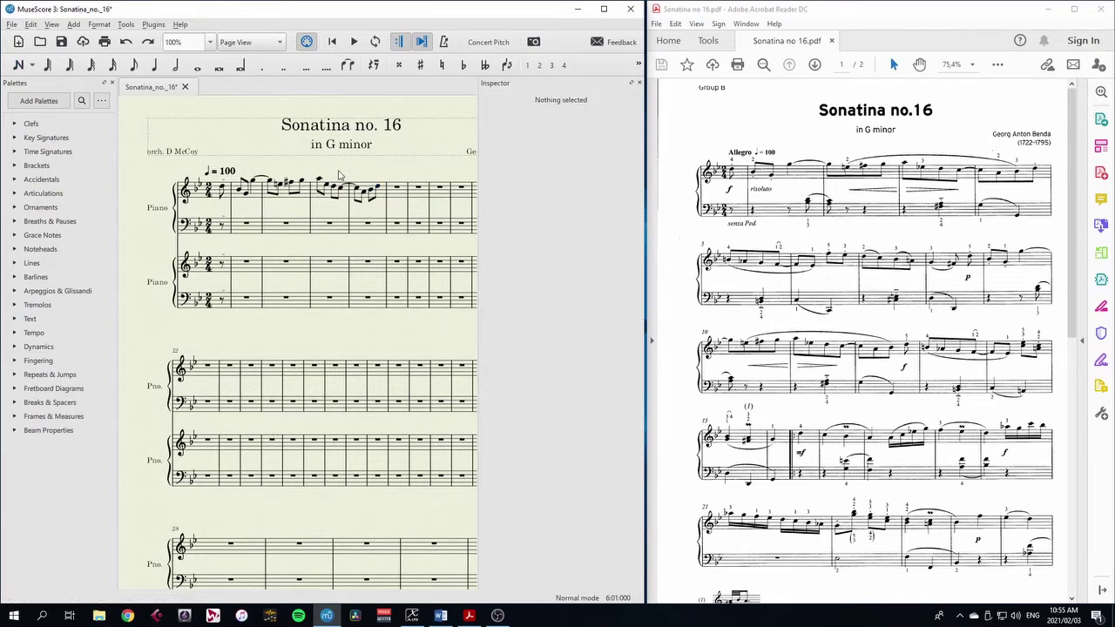
# Step: Check the G5 and measure 3 eighth notes, then select the bass rest in measure 1
pyautogui.click(251, 185)
pyautogui.click(281, 187)
pyautogui.click(295, 187)
pyautogui.click(305, 183)
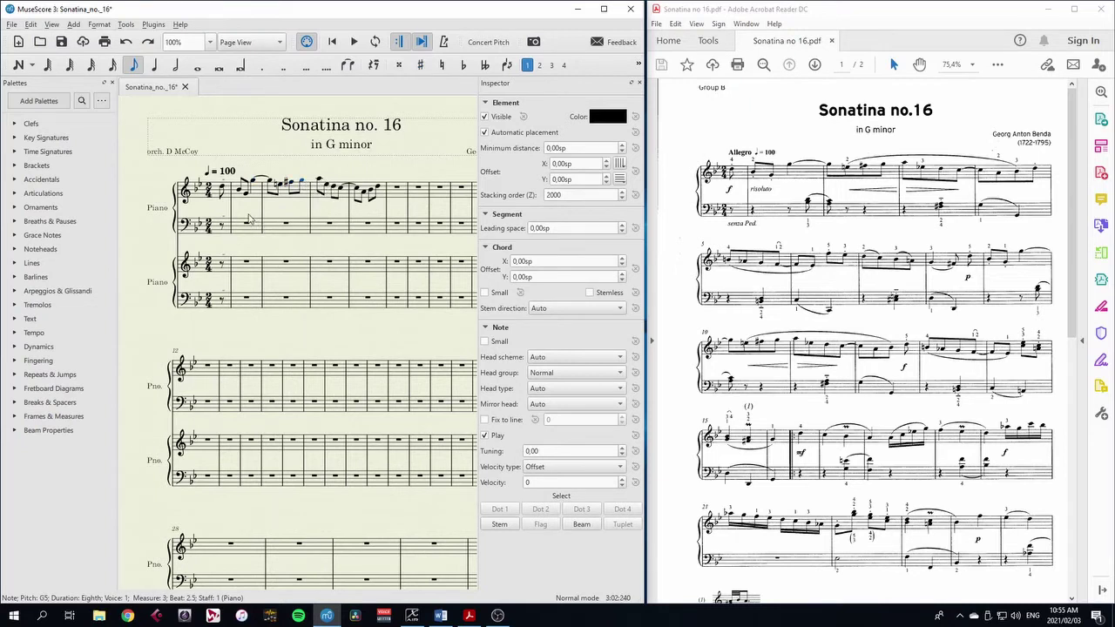
pyautogui.click(222, 229)
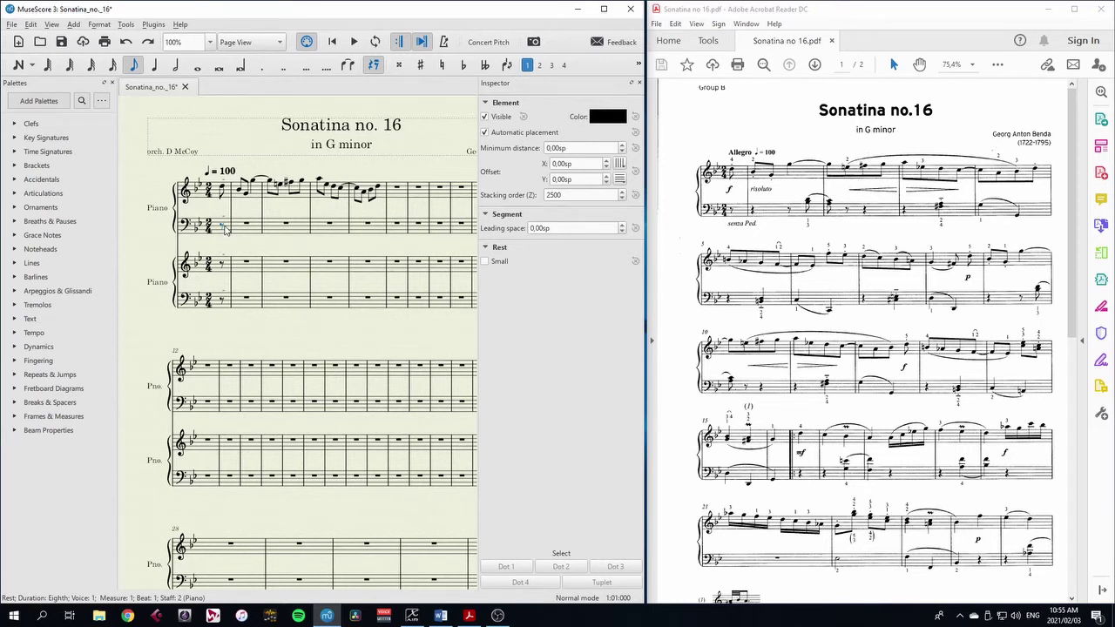
# Step: Enter the opening bass rests followed by D4 and C4 eighth notes
pyautogui.press('n')
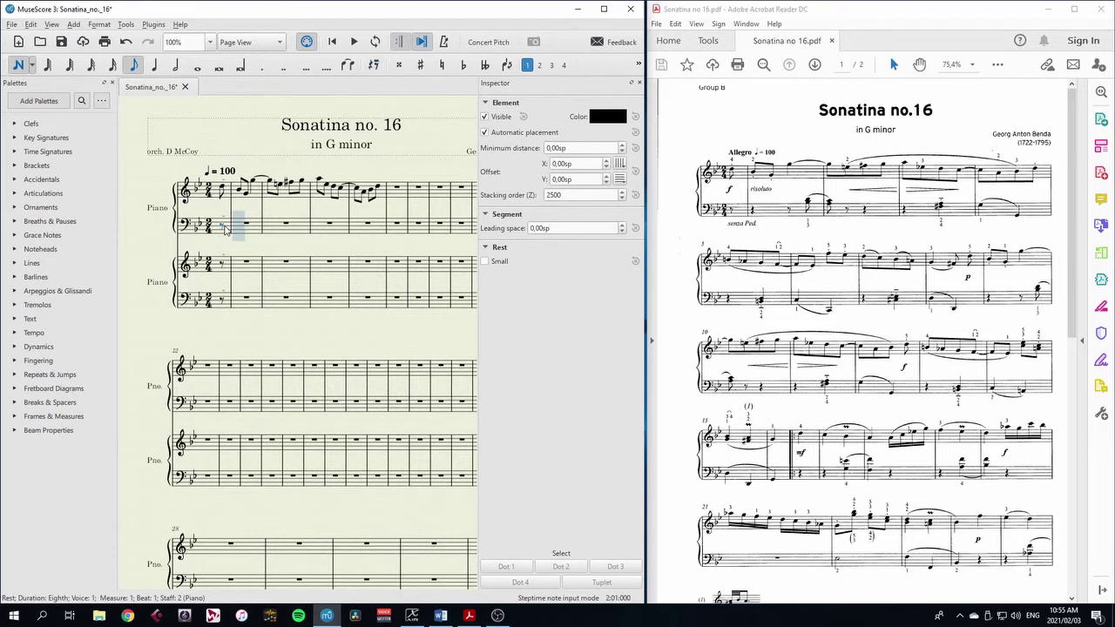
pyautogui.click(223, 228)
pyautogui.press('5')
pyautogui.press('0')
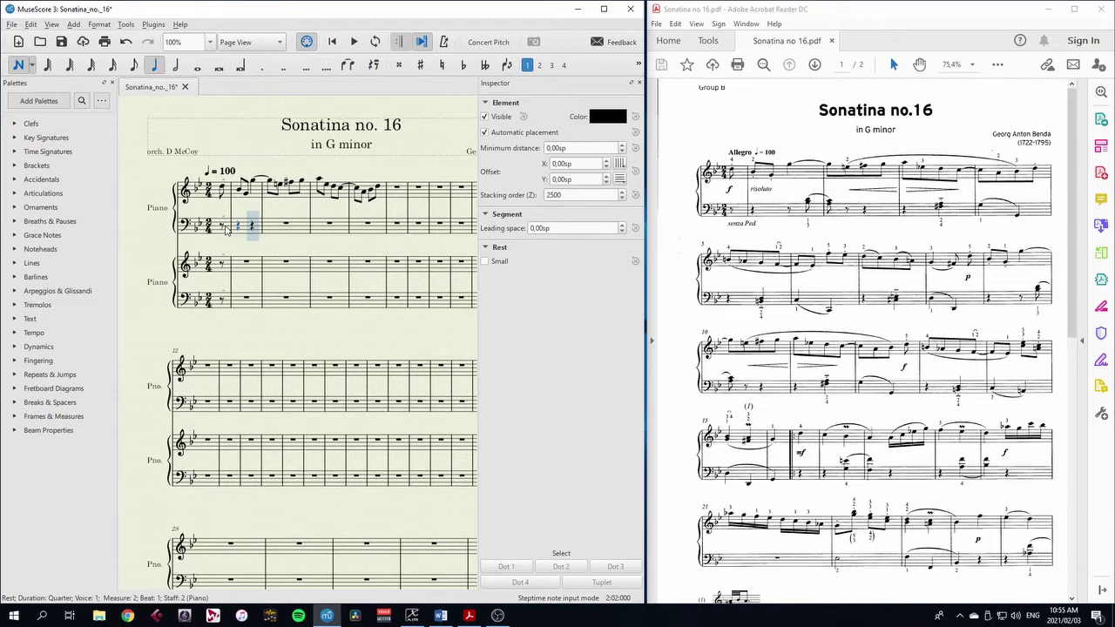
pyautogui.press('4')
pyautogui.press('0')
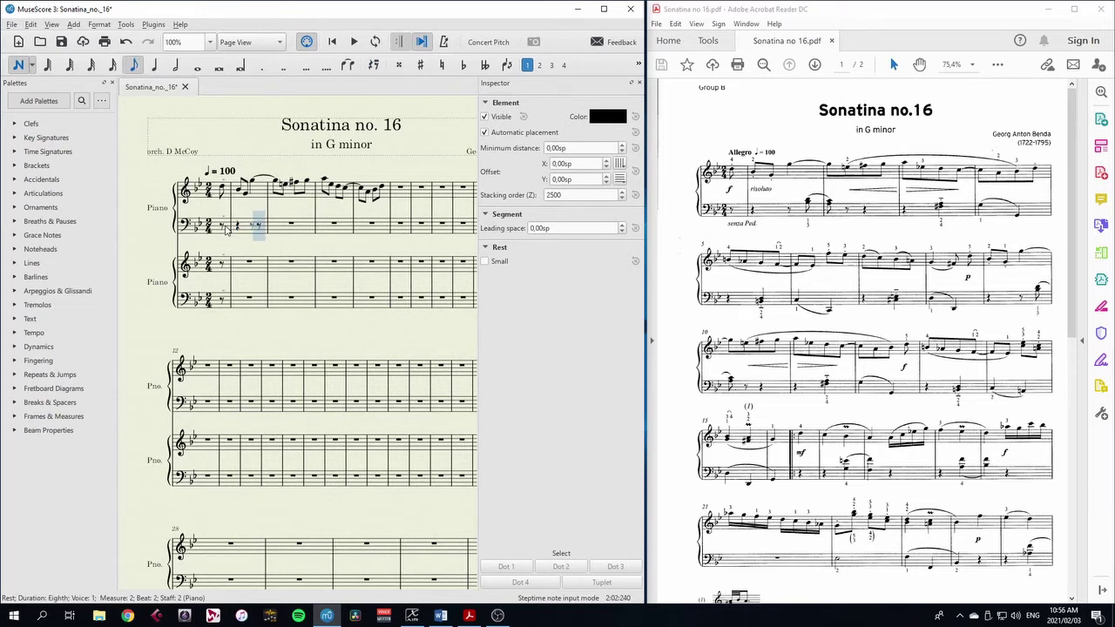
pyautogui.press('d')
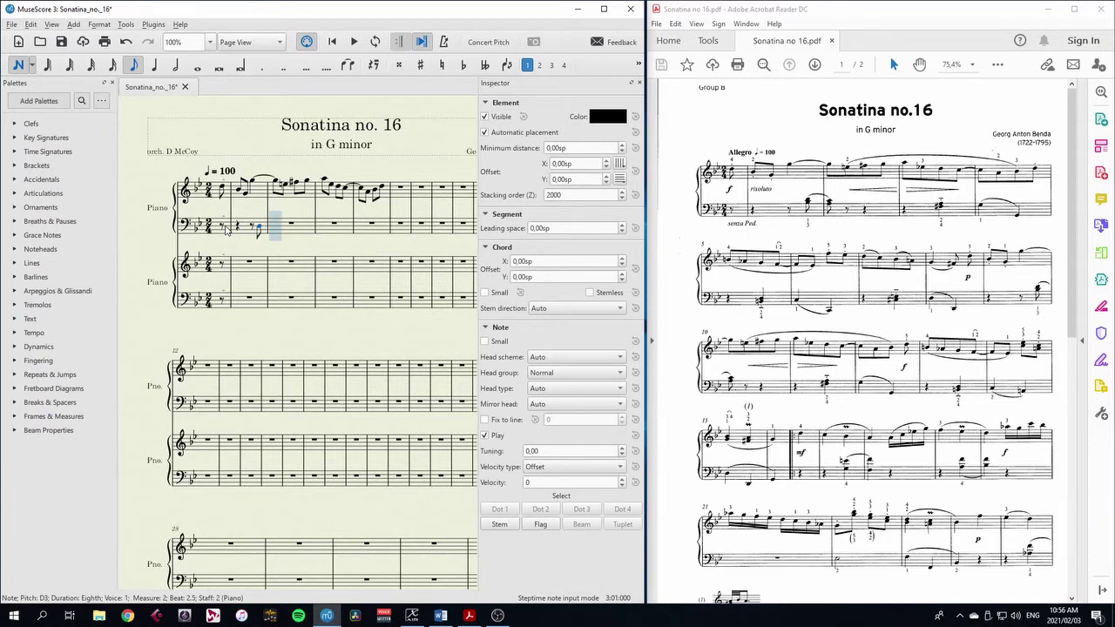
pyautogui.hotkey('ctrl', 'Up')
pyautogui.press('c')
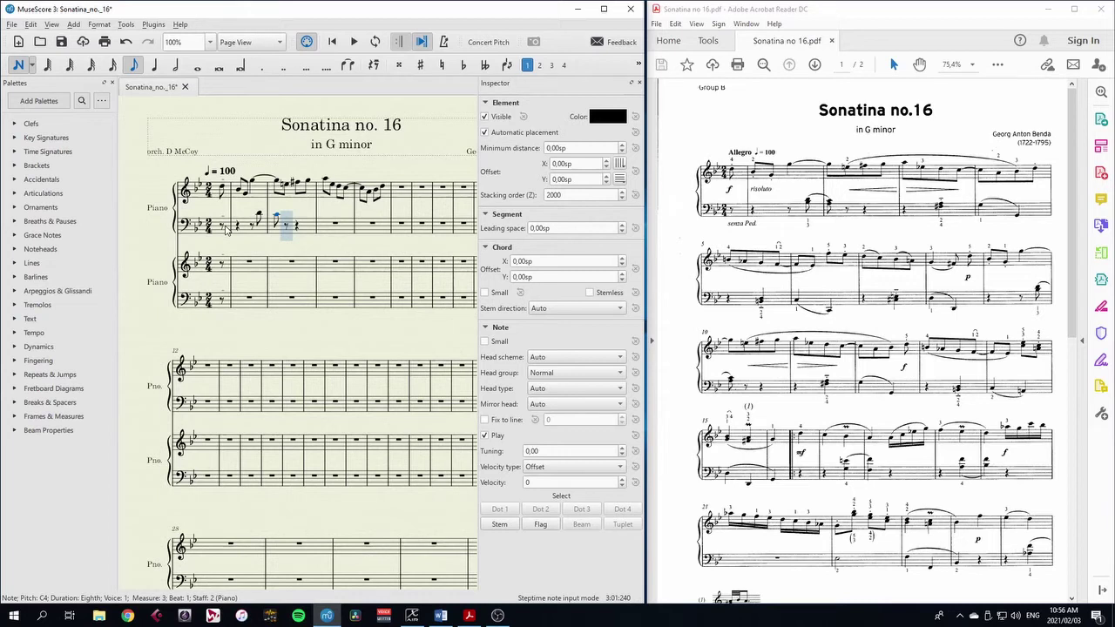
# Step: Add an eighth rest, a quarter rest, and A3 and G2 quarter notes in the bass
pyautogui.press('0')
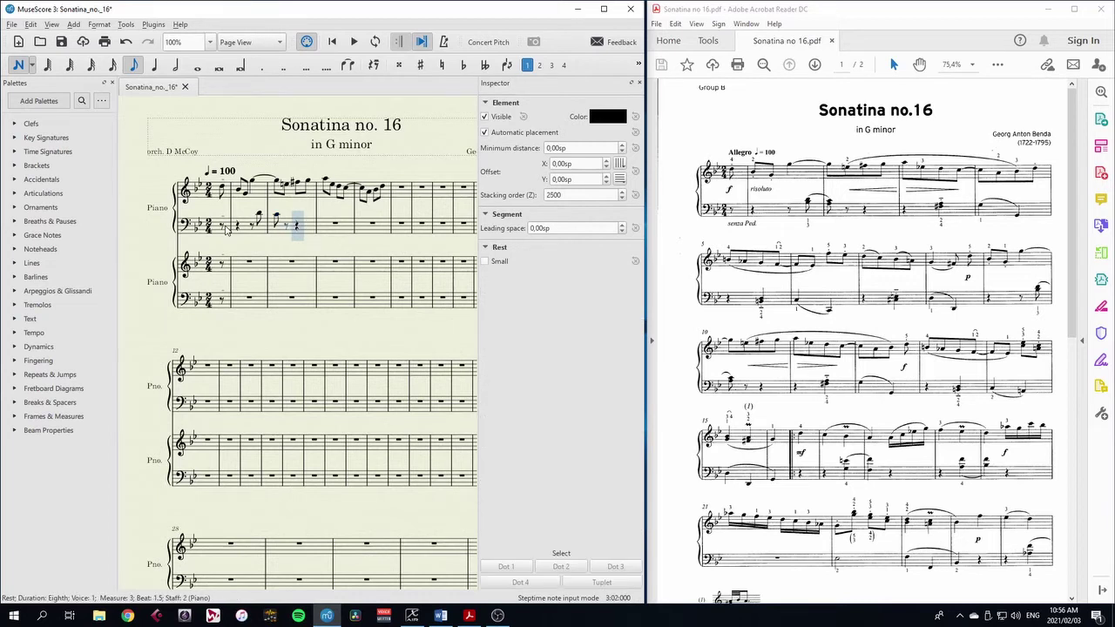
pyautogui.press('5')
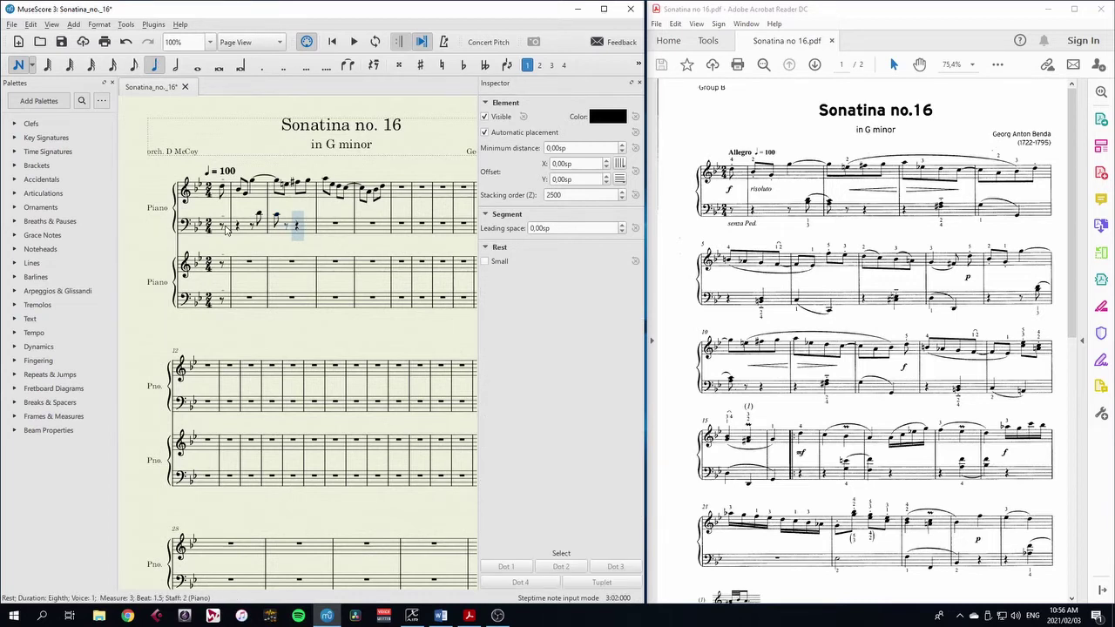
pyautogui.press('0')
pyautogui.press('0')
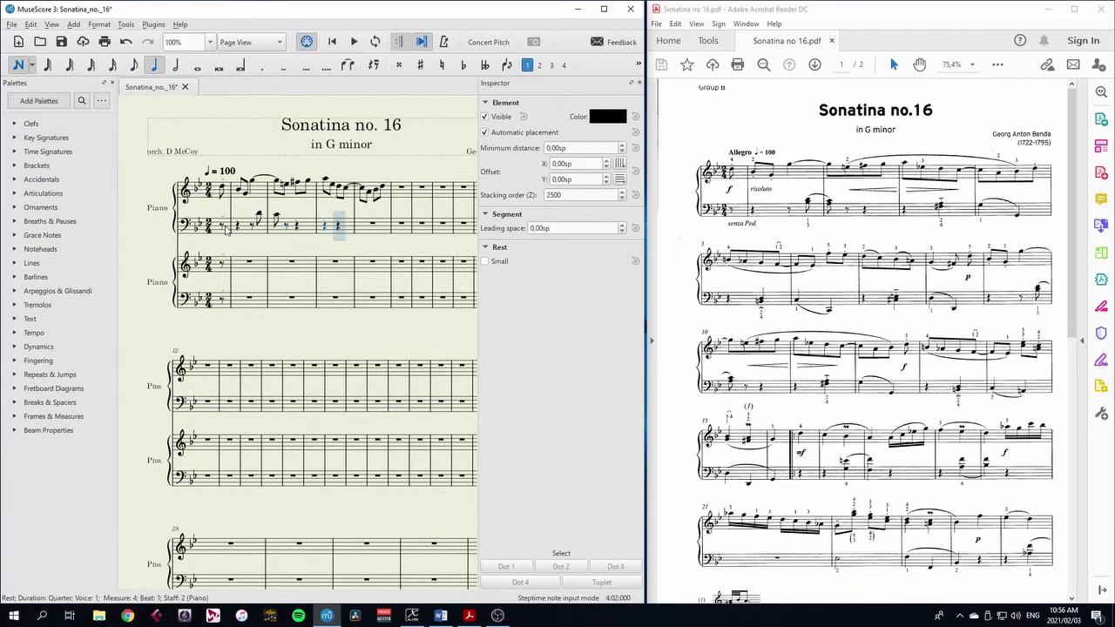
pyautogui.press('a')
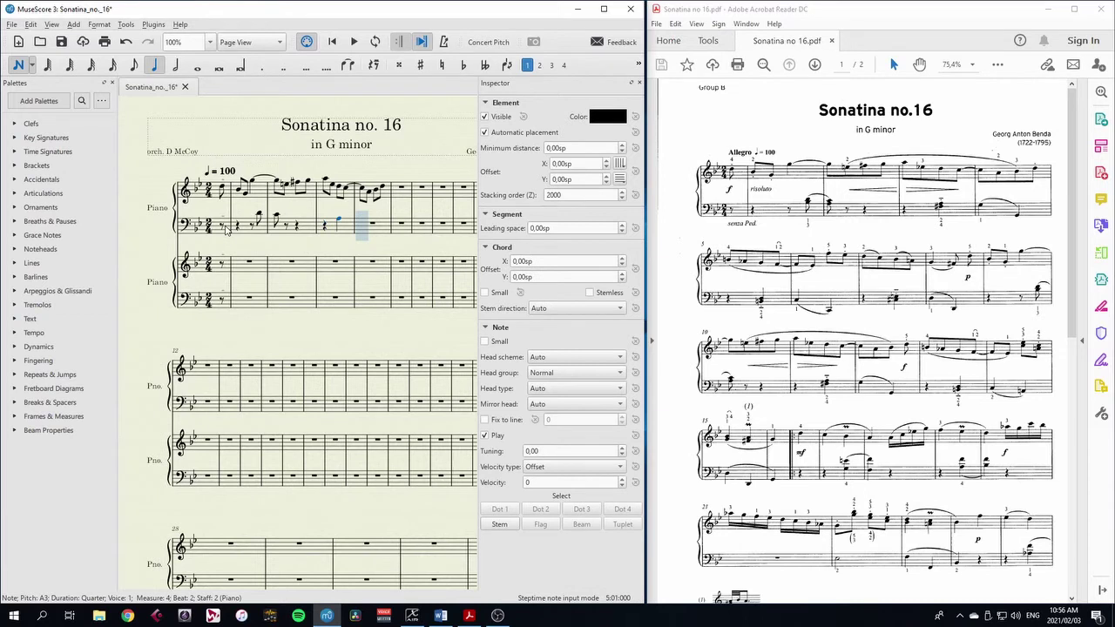
pyautogui.press('g')
pyautogui.press('g')
pyautogui.hotkey('ctrl', 'Down')
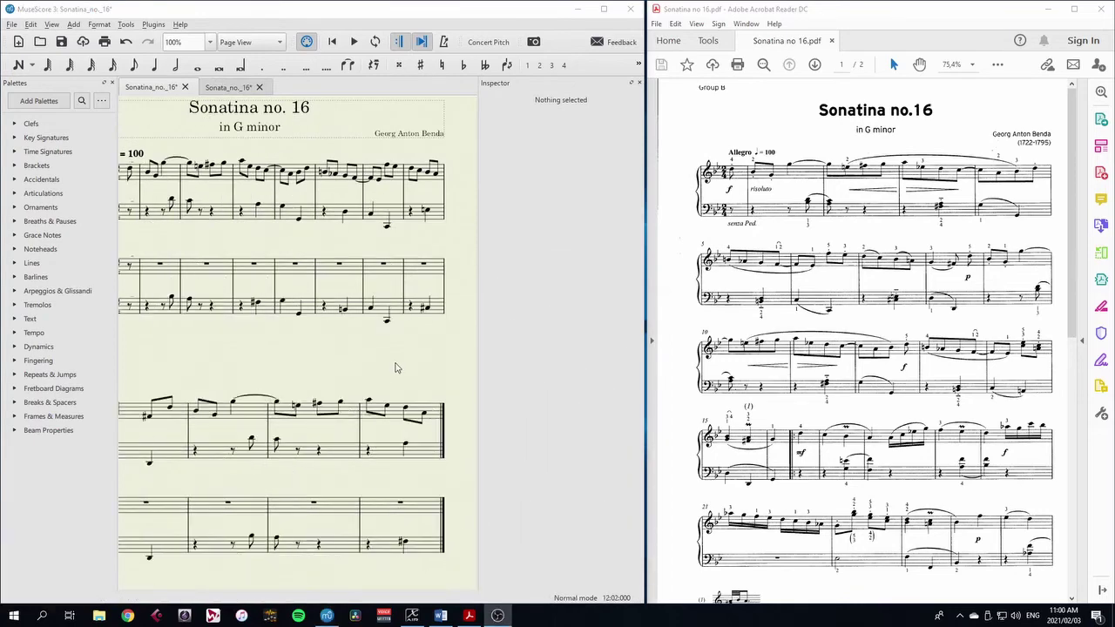
pyautogui.moveTo(398, 366); pyautogui.dragTo(392, 323)
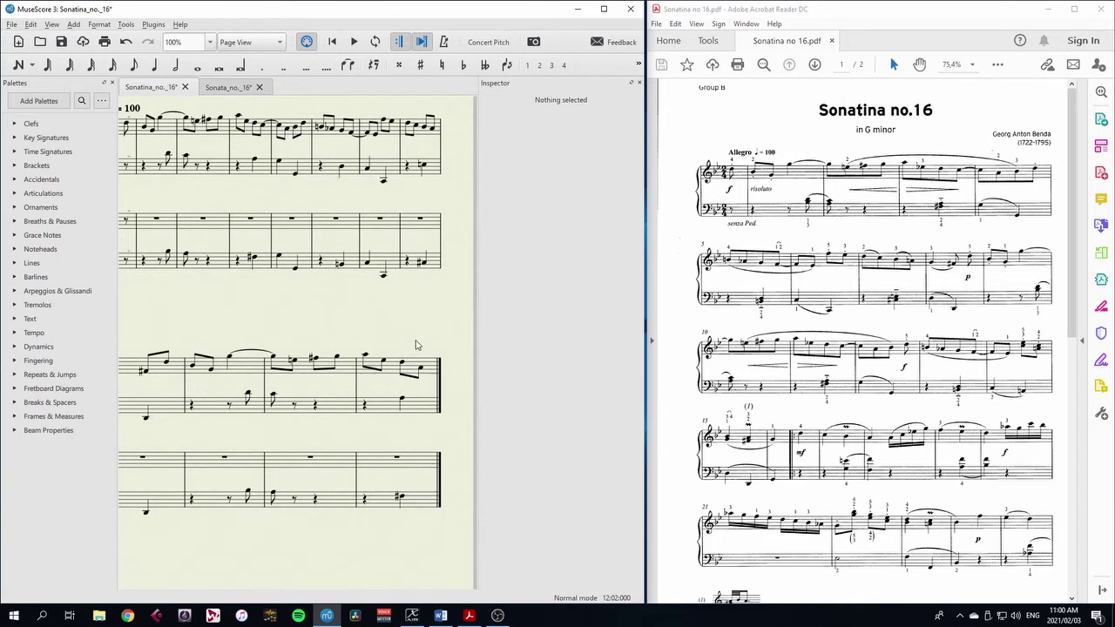
# Step: Append two empty measures to the end of the score with Ctrl+B
pyautogui.hotkey('ctrl', 'b')
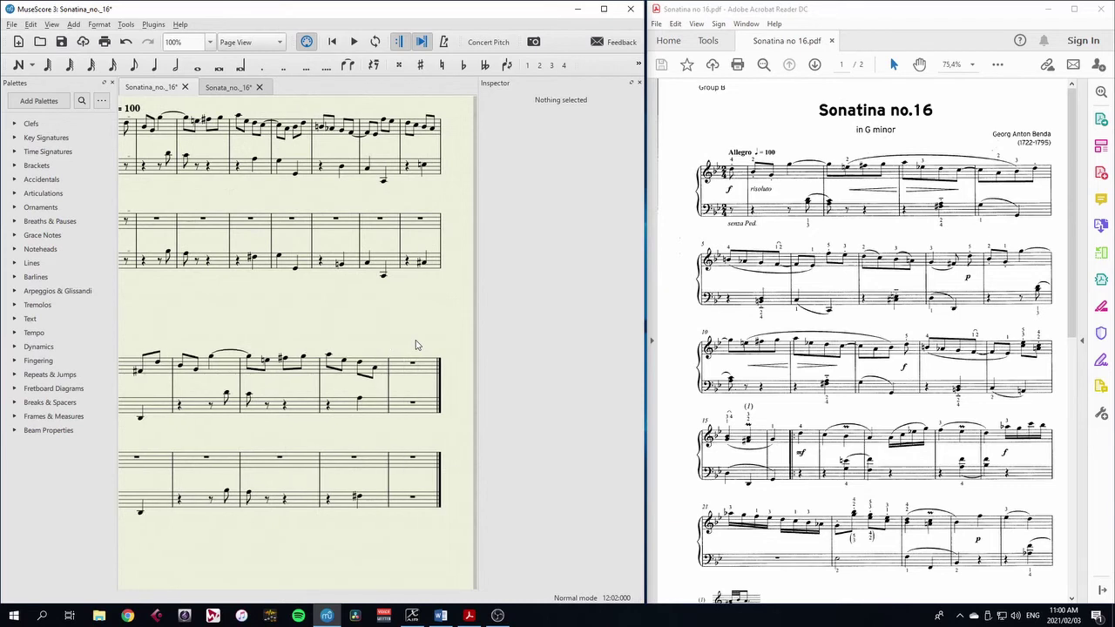
pyautogui.hotkey('ctrl', 'b')
pyautogui.click(76, 25)
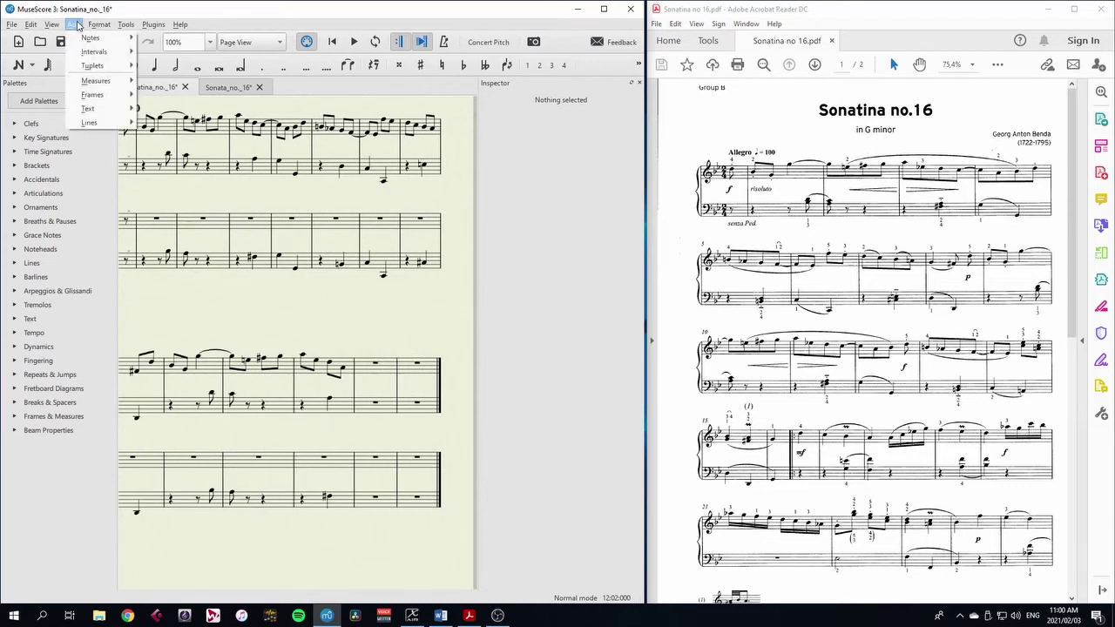
pyautogui.moveTo(108, 80)
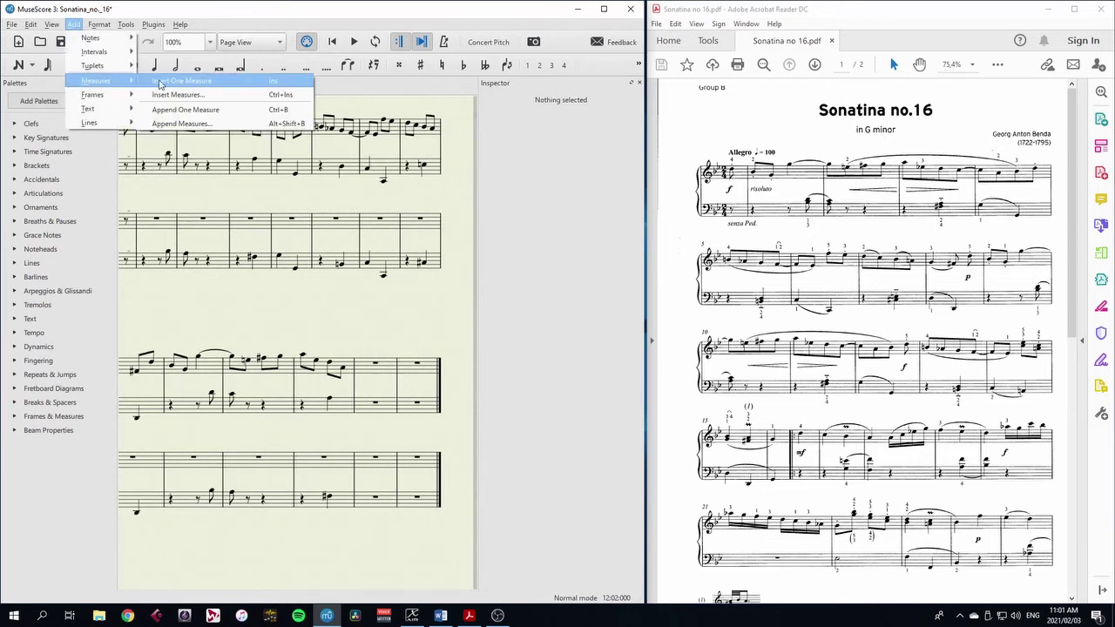
pyautogui.click(429, 306)
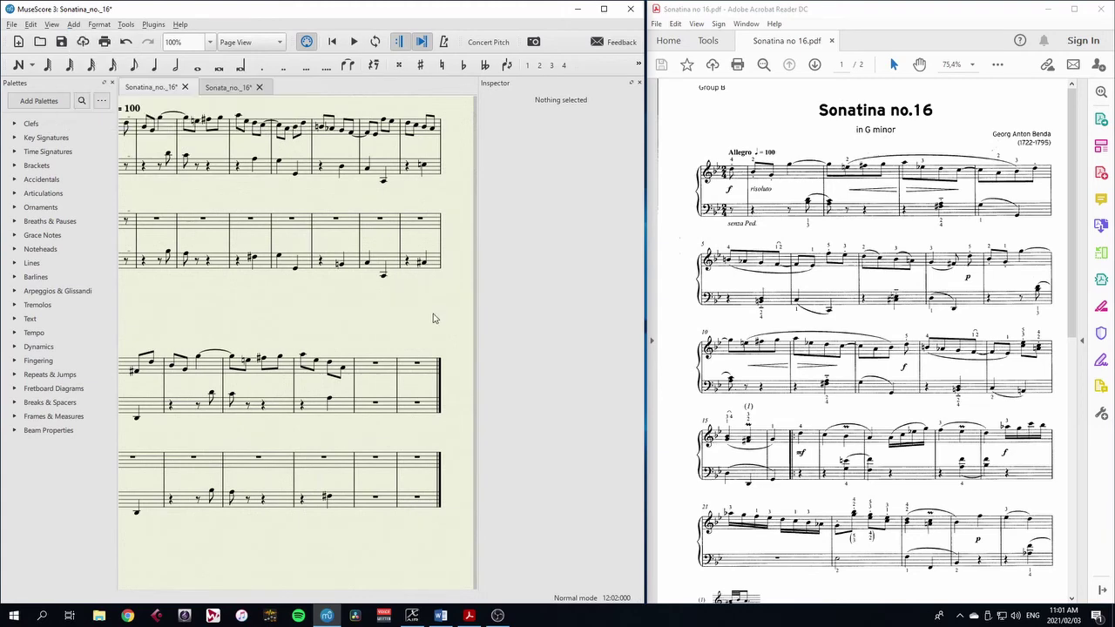
pyautogui.moveTo(272, 314); pyautogui.dragTo(258, 347)
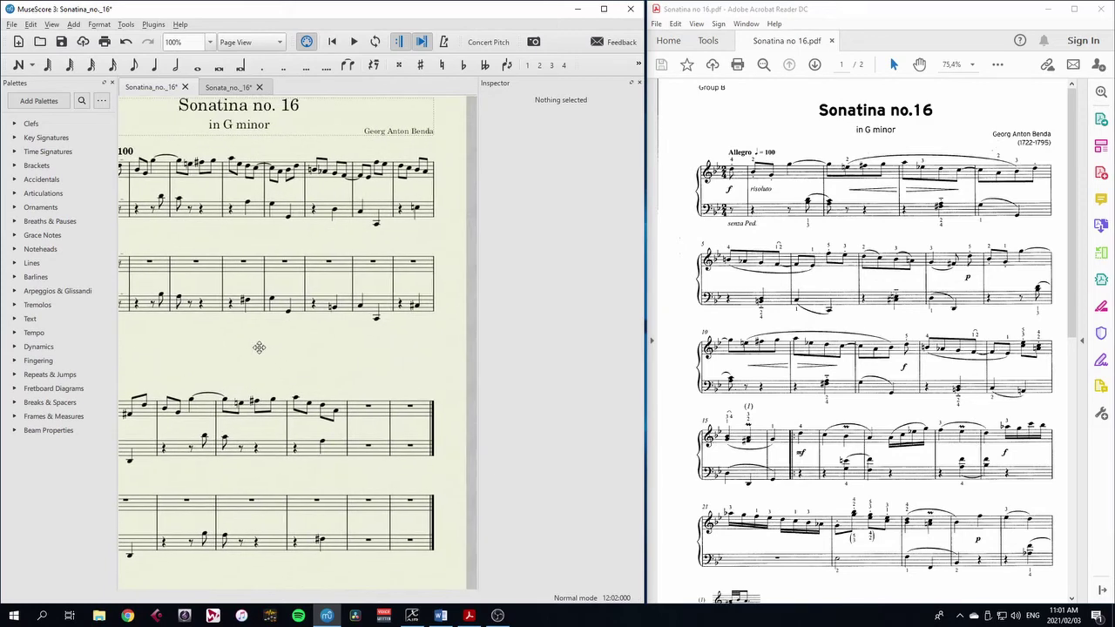
# Step: Insert a trial measure before measure 8, undo it, and select measure 1's first note
pyautogui.click(406, 171)
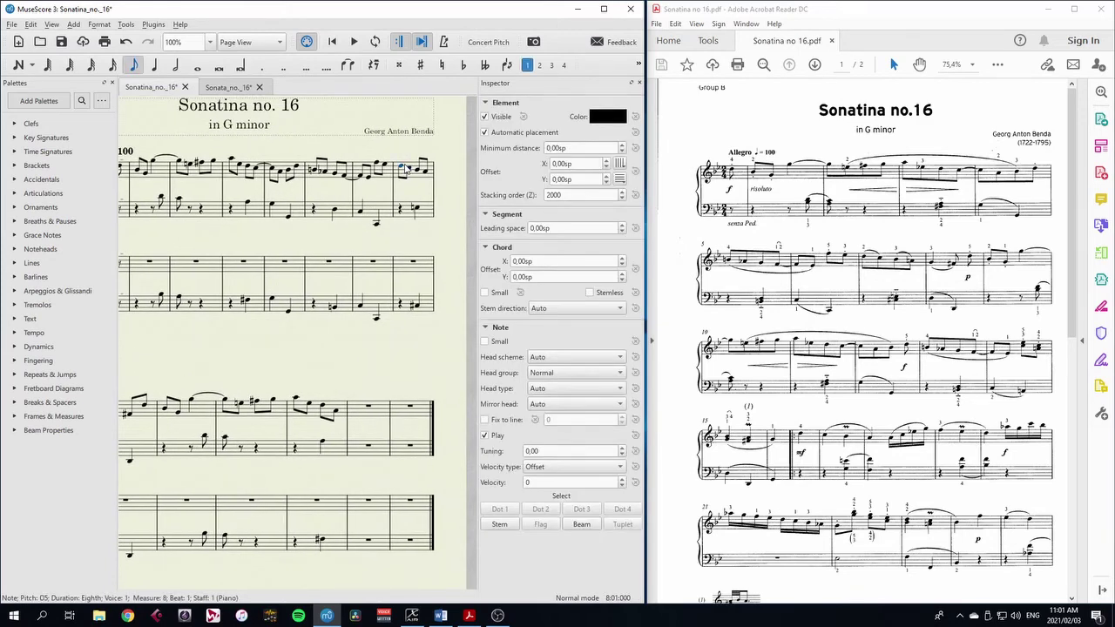
pyautogui.keyDown('shift'); pyautogui.click(412, 177); pyautogui.keyUp('shift')
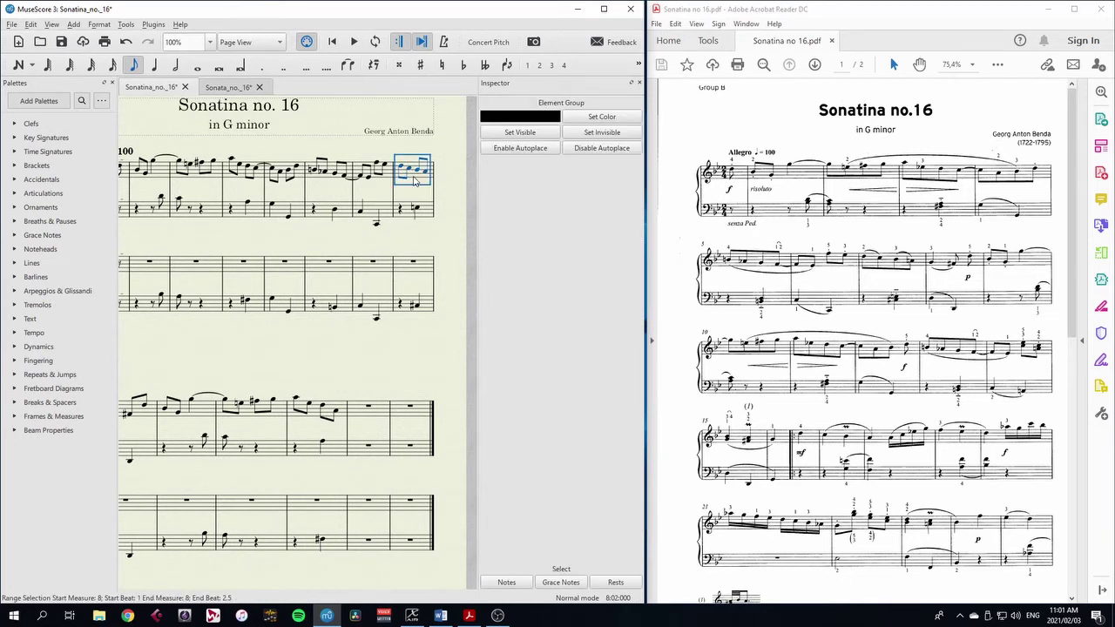
pyautogui.press('Insert')
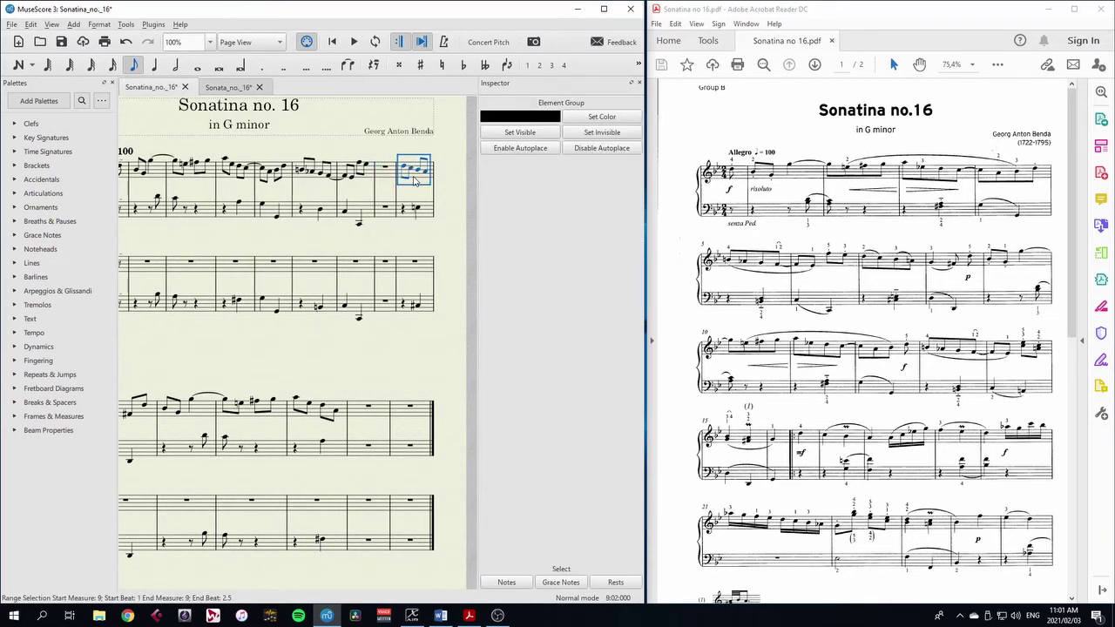
pyautogui.hotkey('ctrl', 'z')
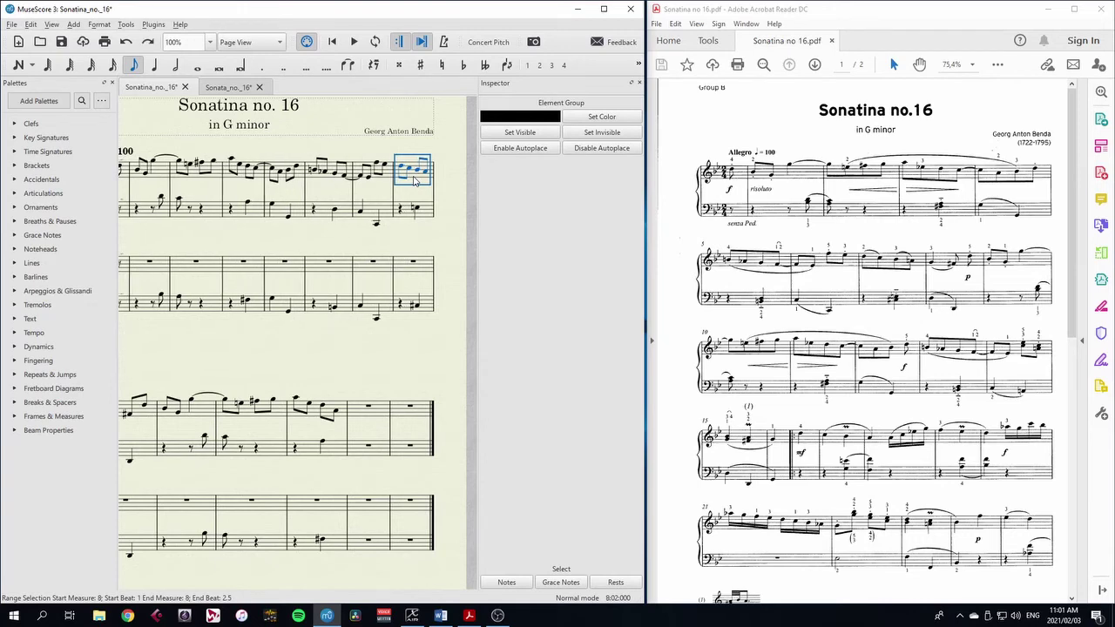
pyautogui.hscroll(-3, 415, 349)
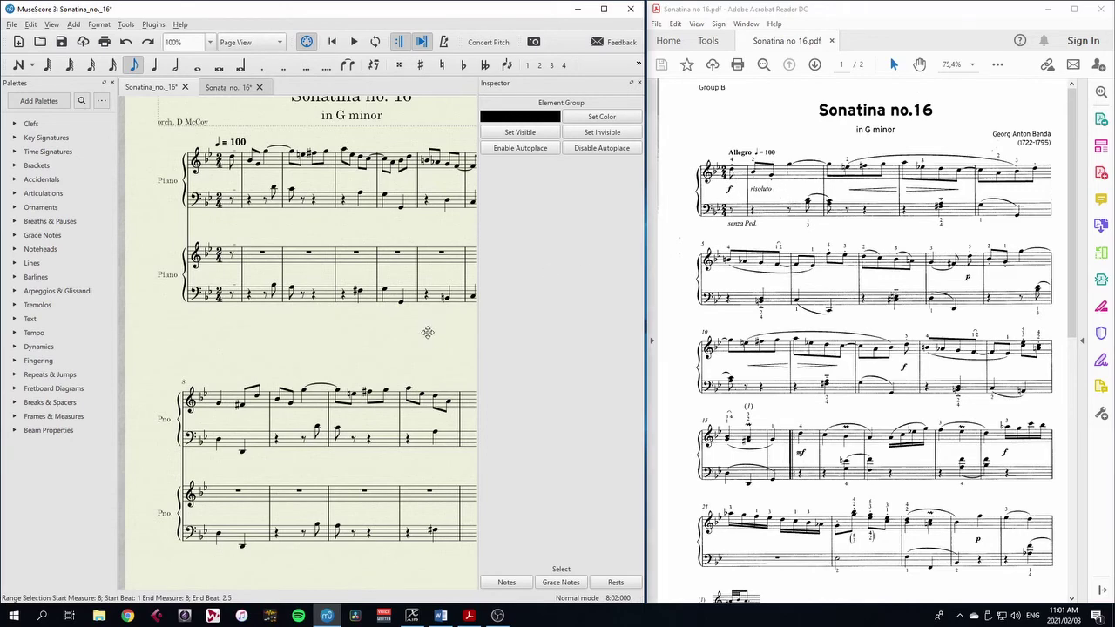
pyautogui.scroll(1, 409, 341)
pyautogui.hscroll(2, 410, 342)
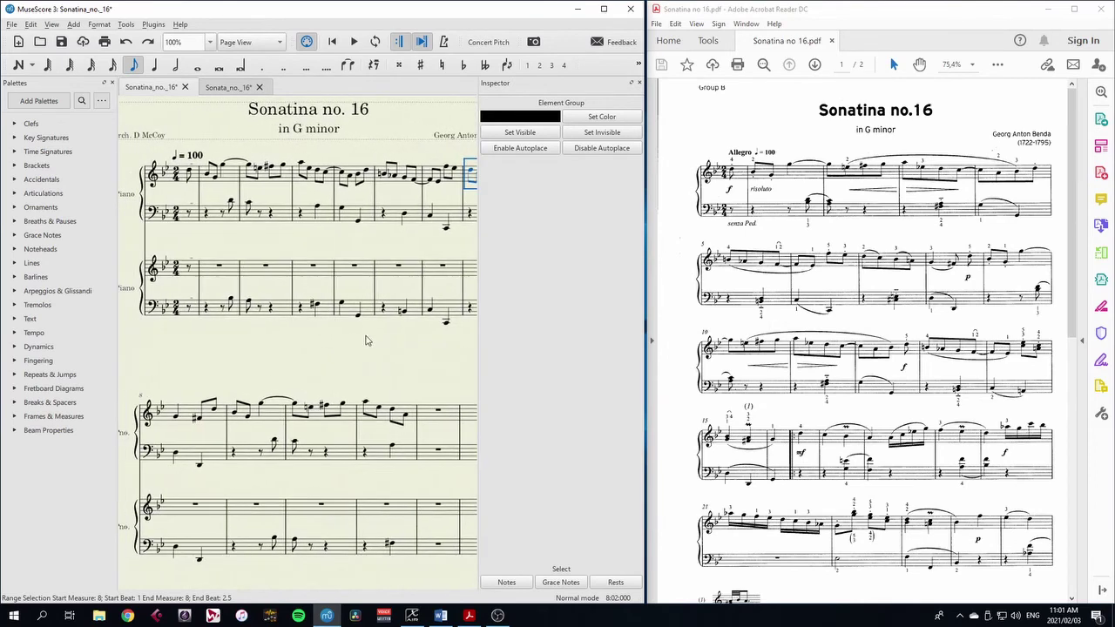
pyautogui.click(317, 354)
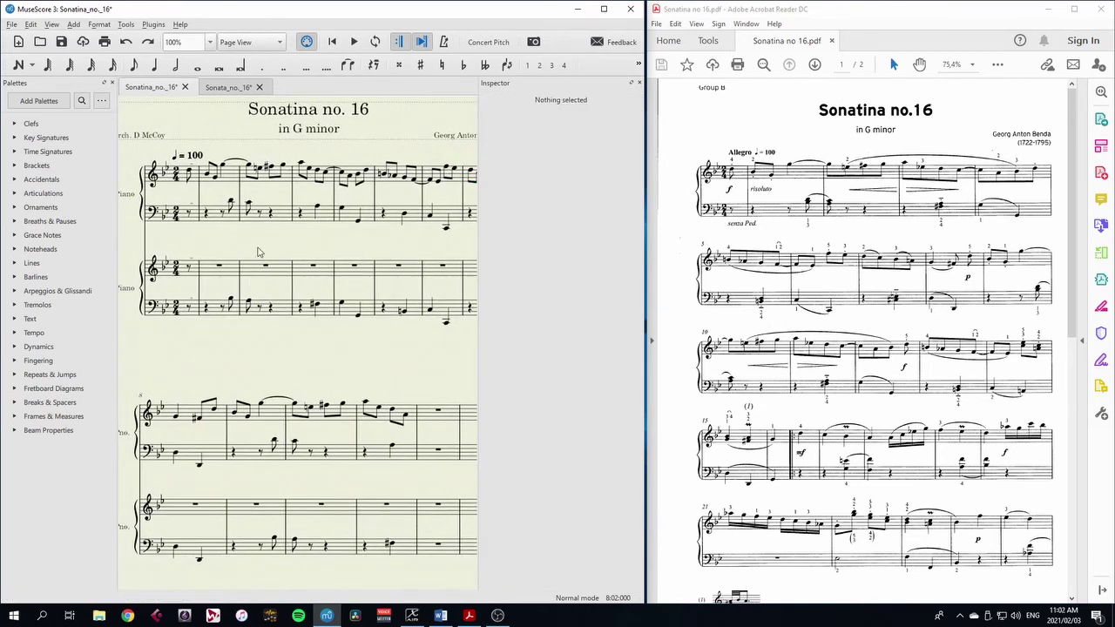
pyautogui.click(190, 173)
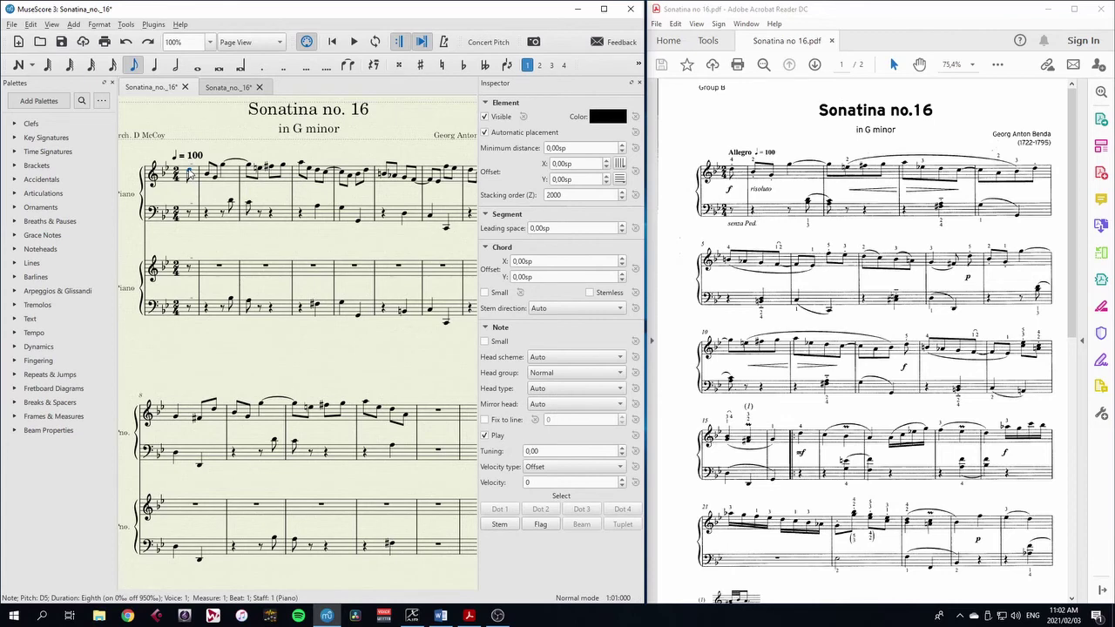
pyautogui.press('space')
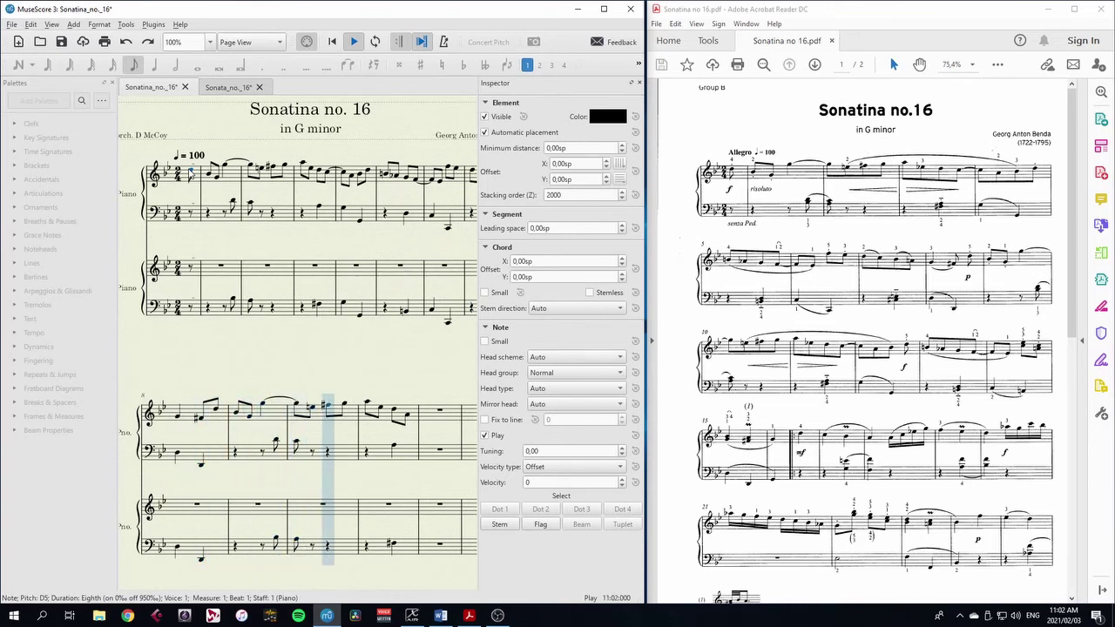
pyautogui.press('space')
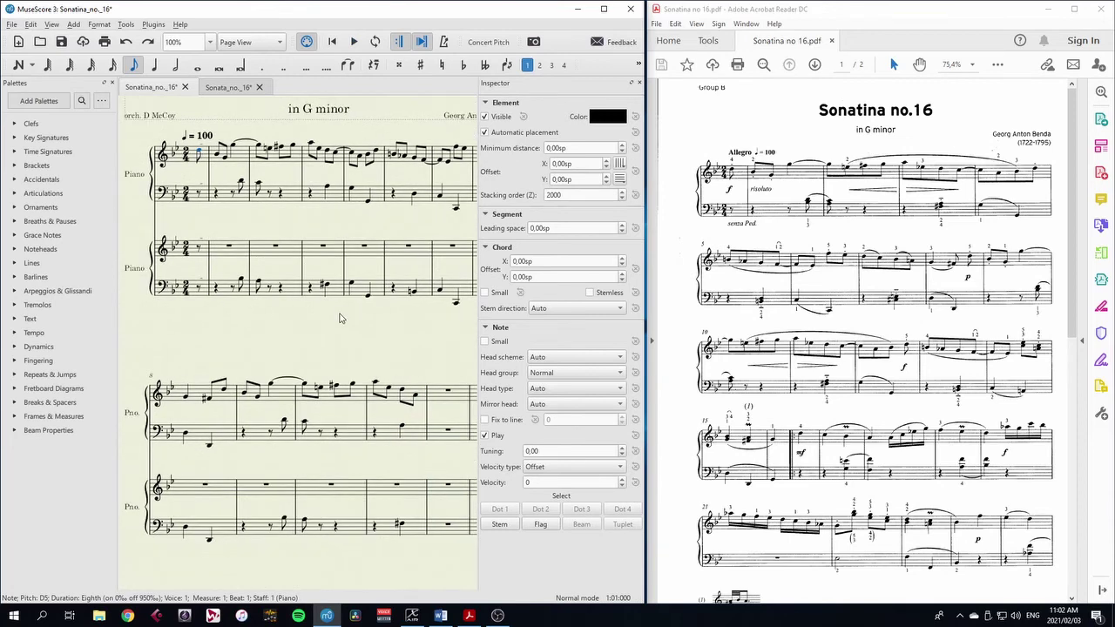
pyautogui.click(186, 397)
pyautogui.press('space')
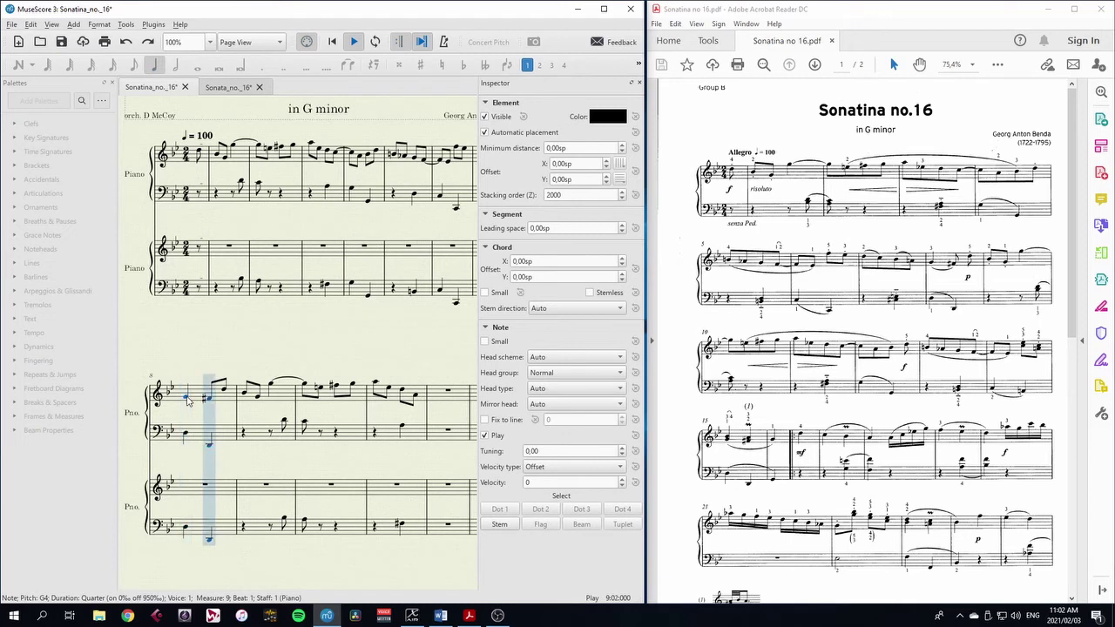
pyautogui.press('space')
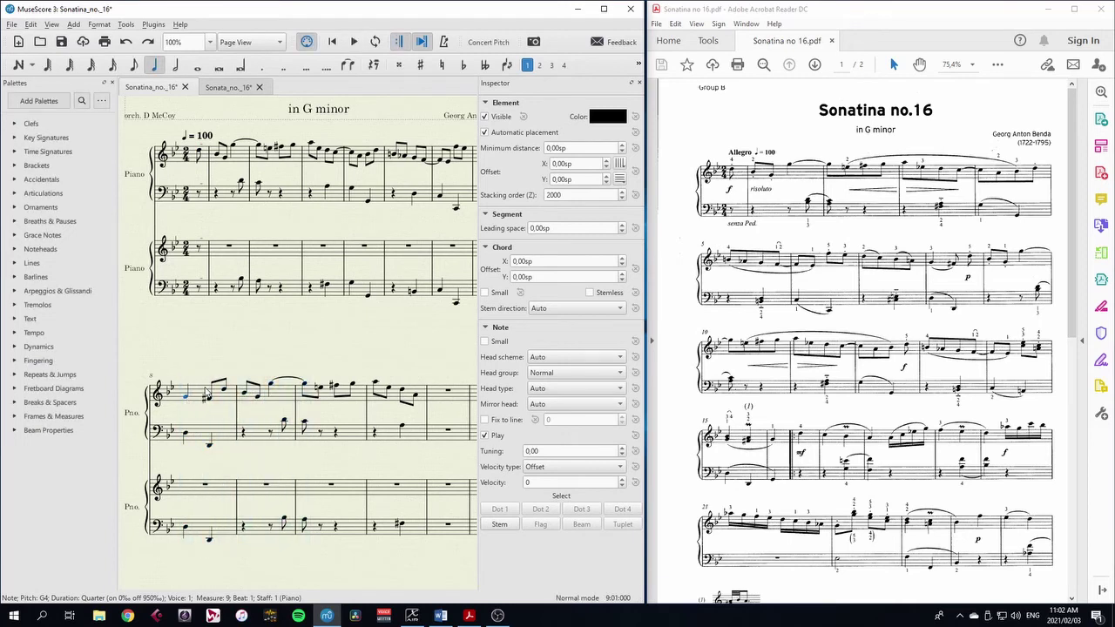
pyautogui.moveTo(344, 230); pyautogui.dragTo(325, 261)
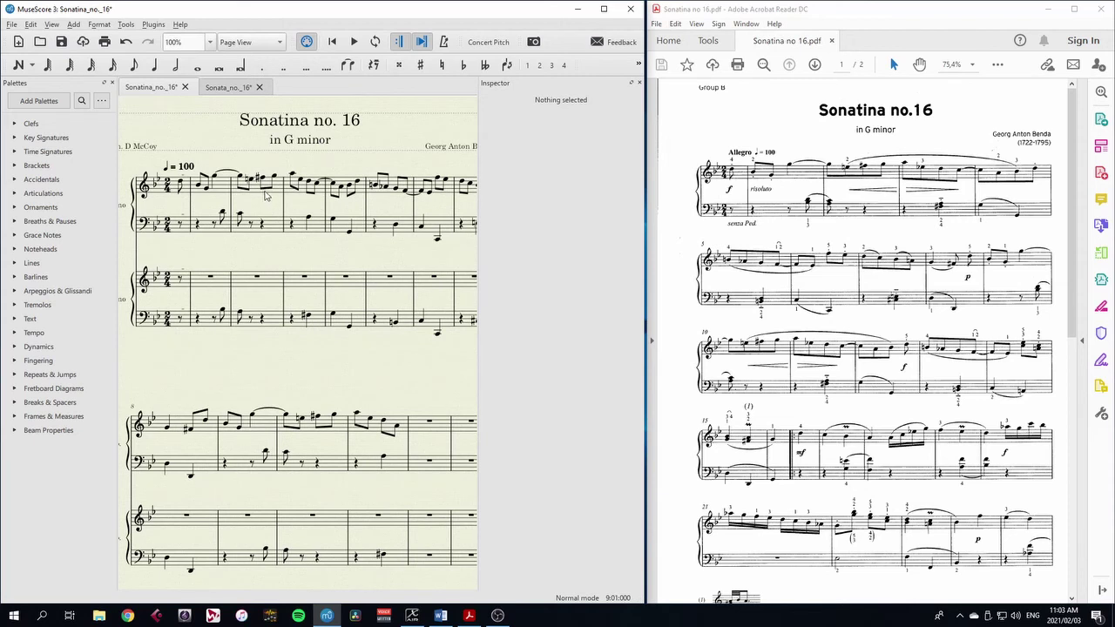
# Step: Open the Mixer with F10 and enlarge its panel beside the score
pyautogui.press('F10')
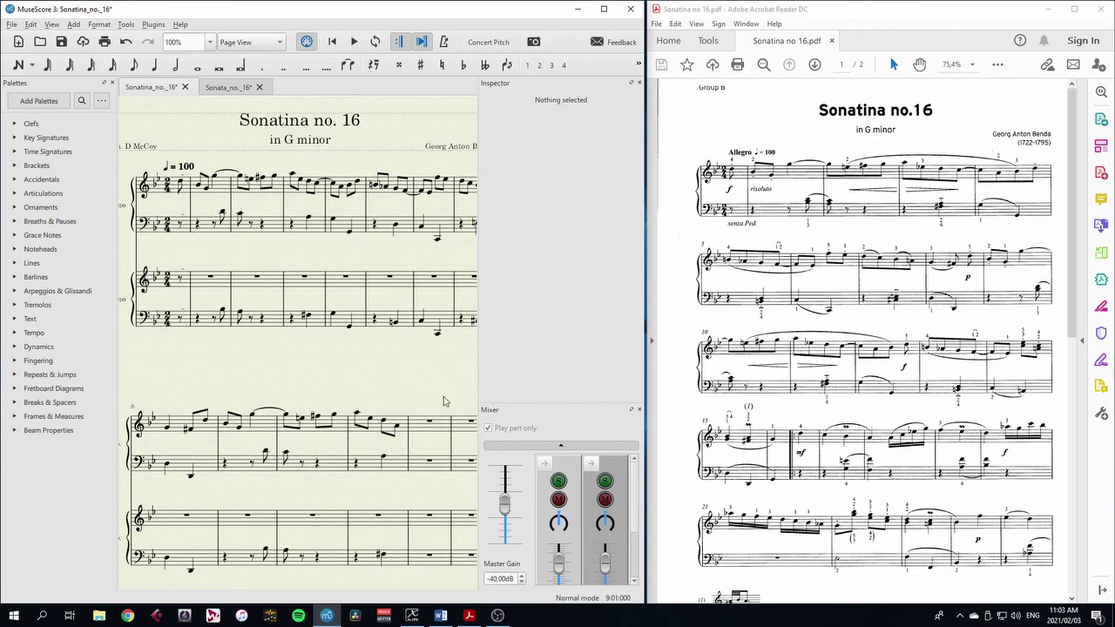
pyautogui.moveTo(559, 405); pyautogui.dragTo(562, 219)
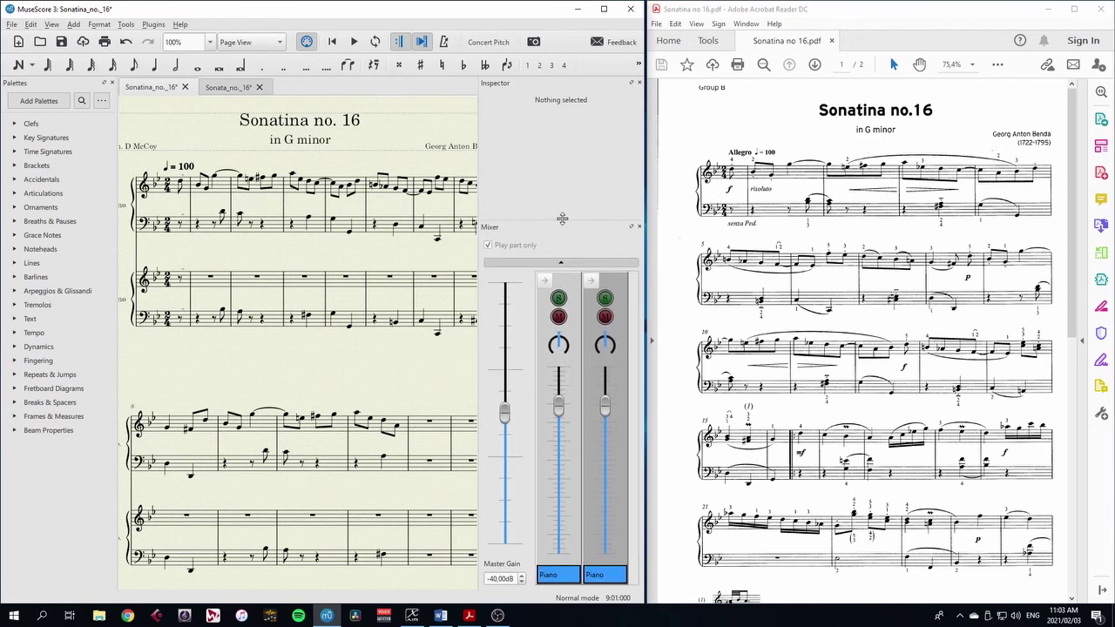
pyautogui.moveTo(477, 453); pyautogui.dragTo(383, 448)
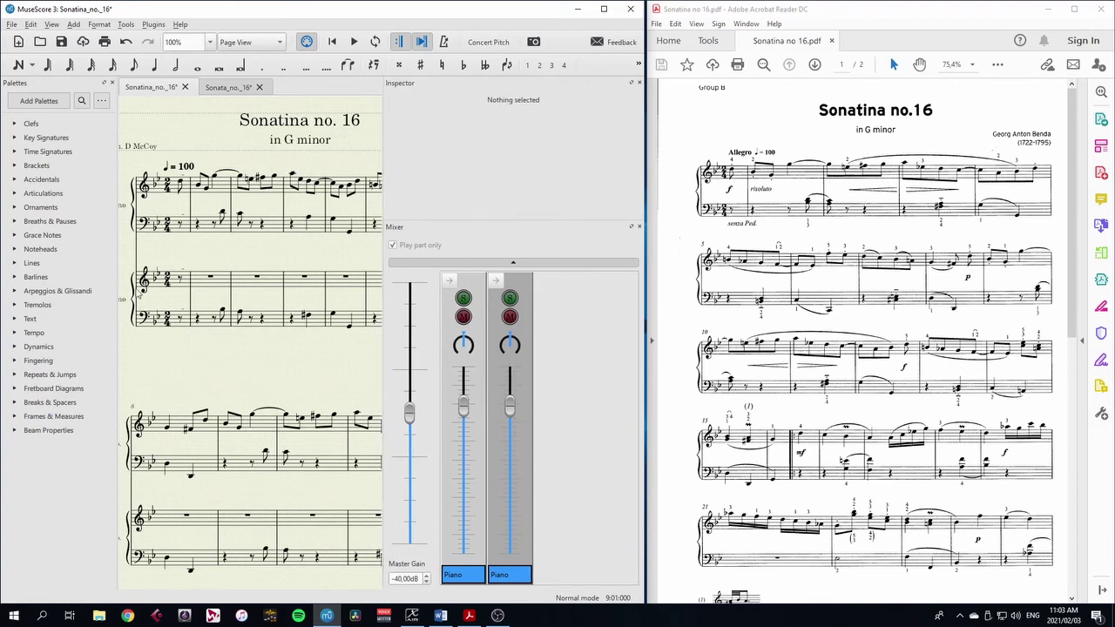
pyautogui.moveTo(219, 360); pyautogui.dragTo(259, 360)
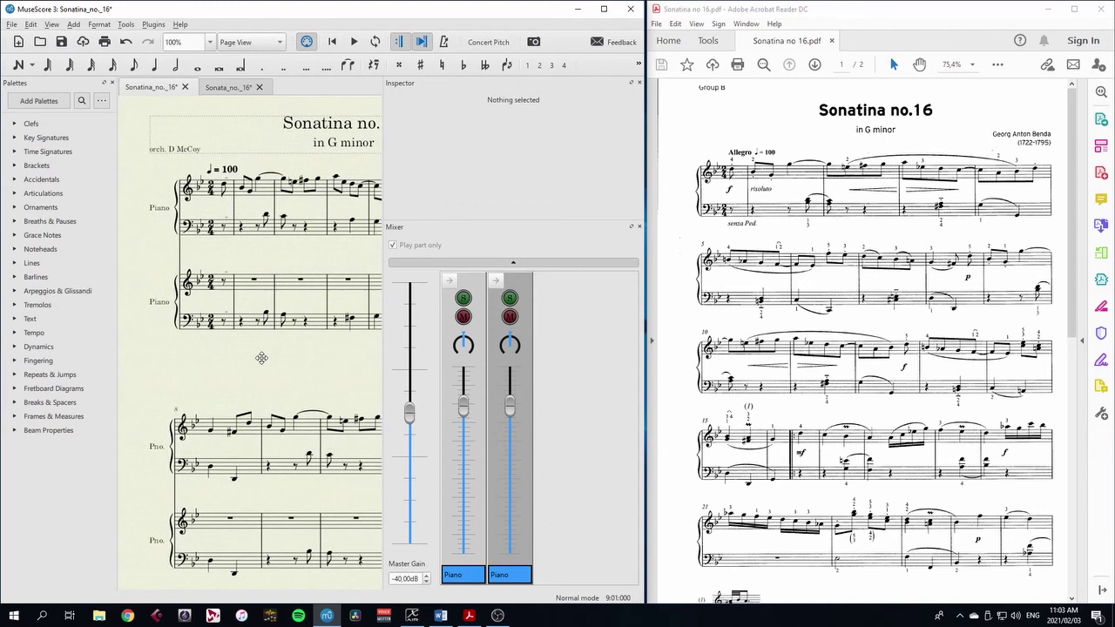
# Step: Play the score from measure 1 with the first Piano muted, then unmute it
pyautogui.click(464, 317)
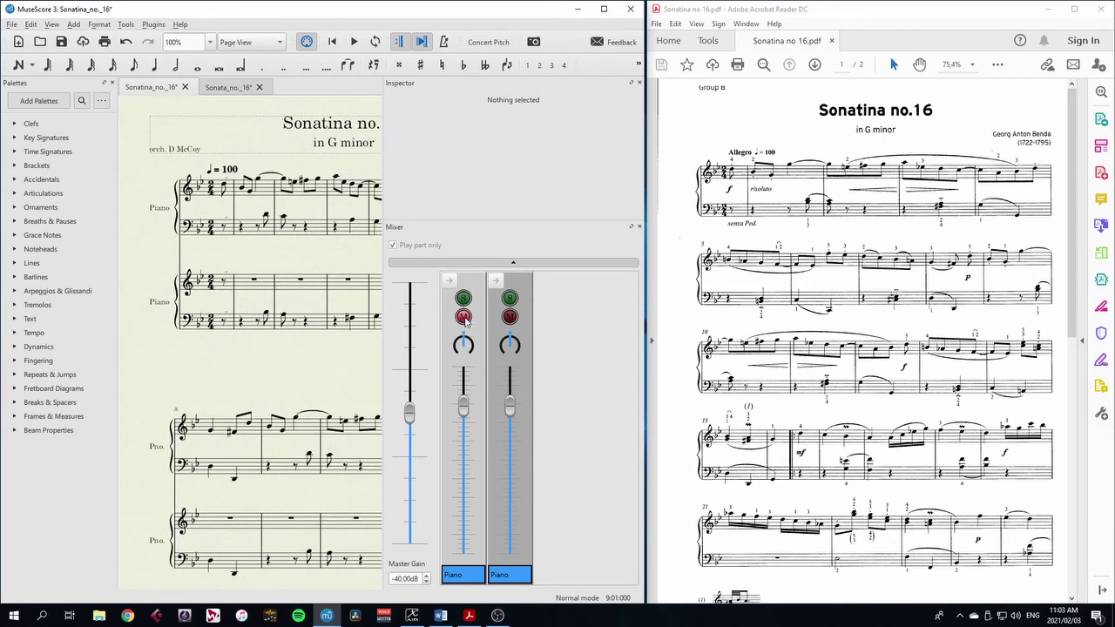
pyautogui.click(226, 229)
pyautogui.press('space')
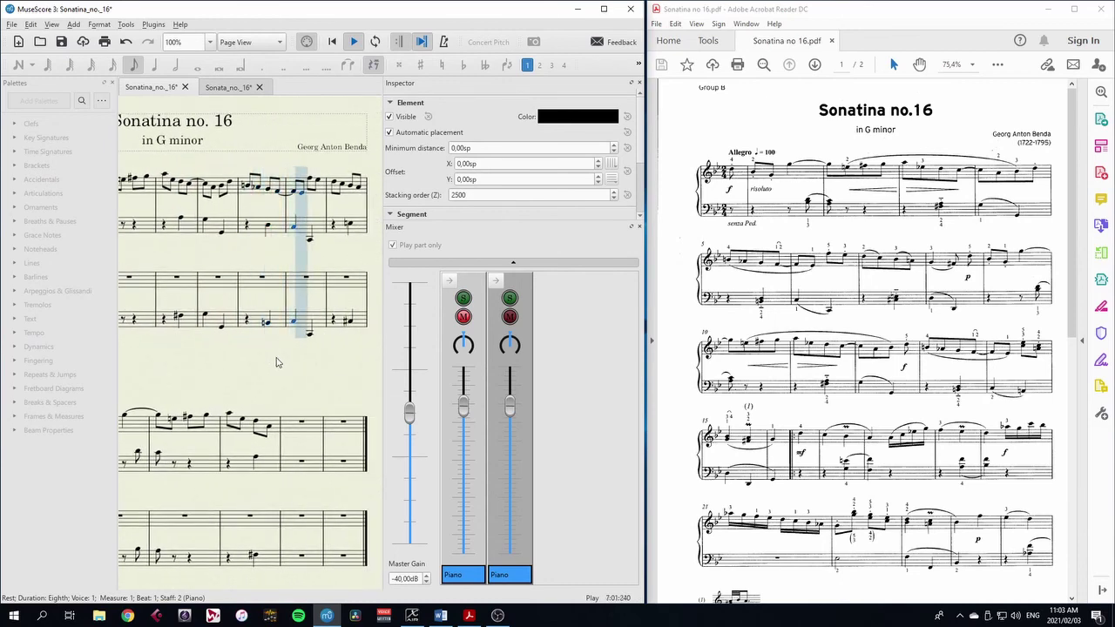
pyautogui.press('space')
pyautogui.click(465, 319)
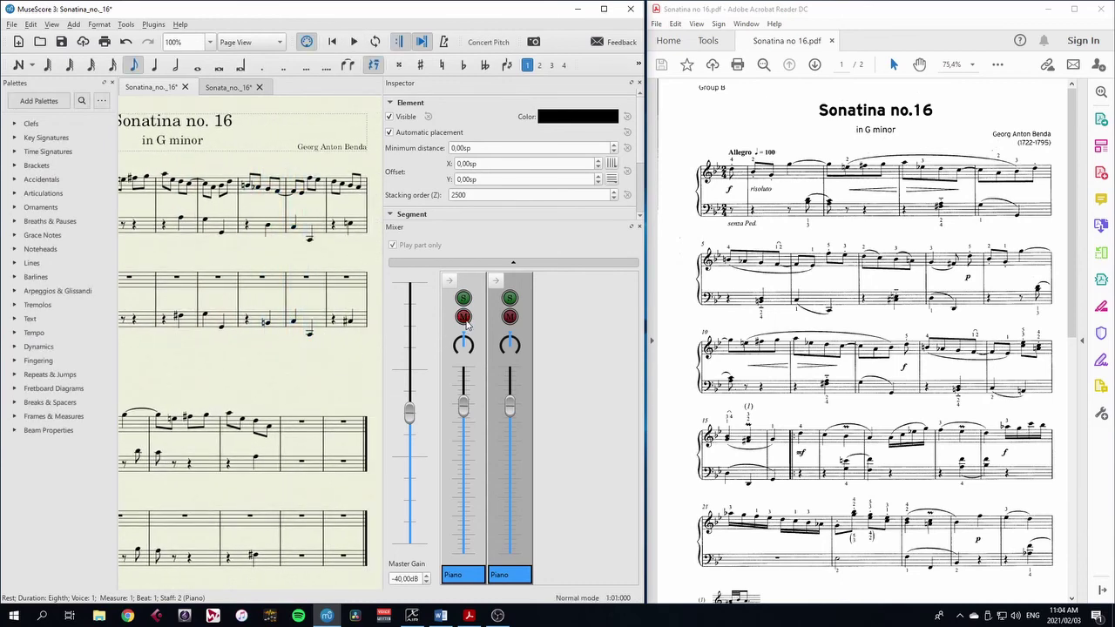
pyautogui.moveTo(174, 369); pyautogui.dragTo(316, 358)
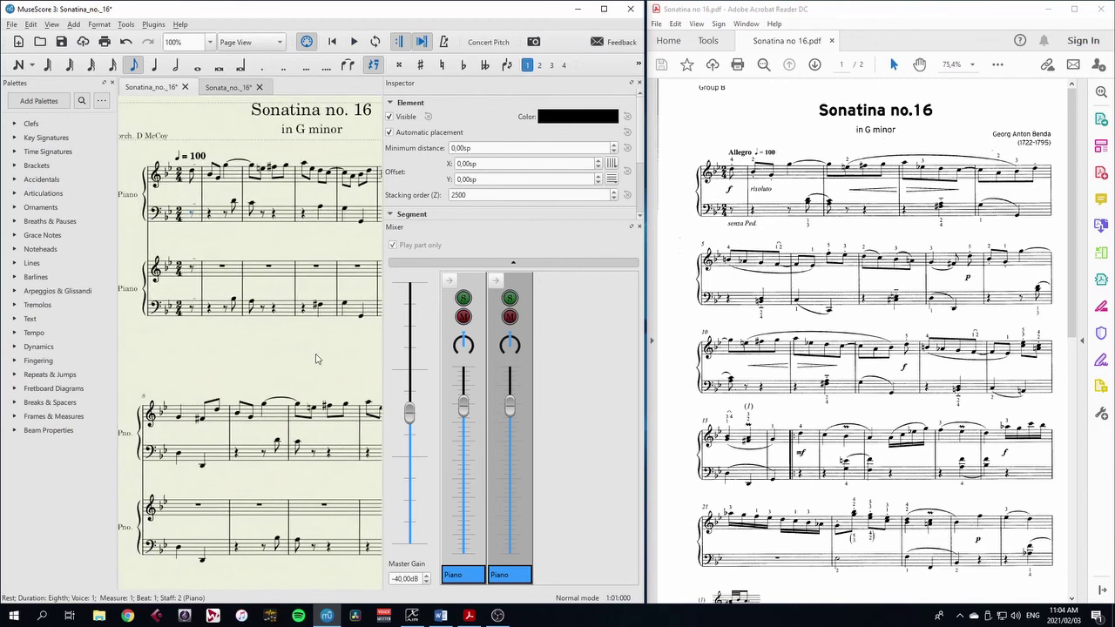